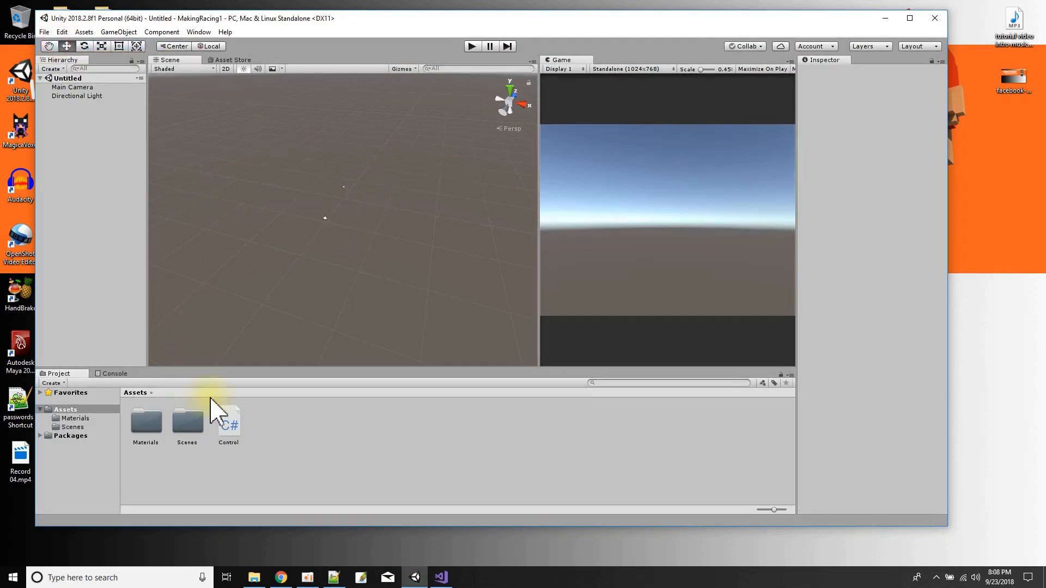
Import the Duster and Dark-track folders from the desktop into the project's Assets folder.
left_click_drag(244, 10, 254, 66)
left_click_drag(61, 23, 307, 450)
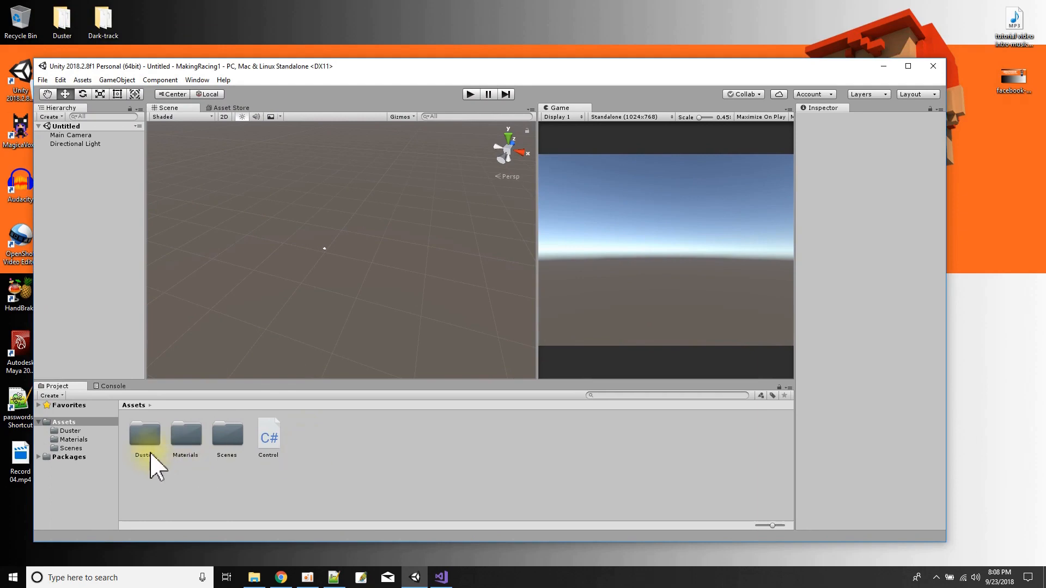
left_click(107, 17)
left_click_drag(107, 18, 339, 469)
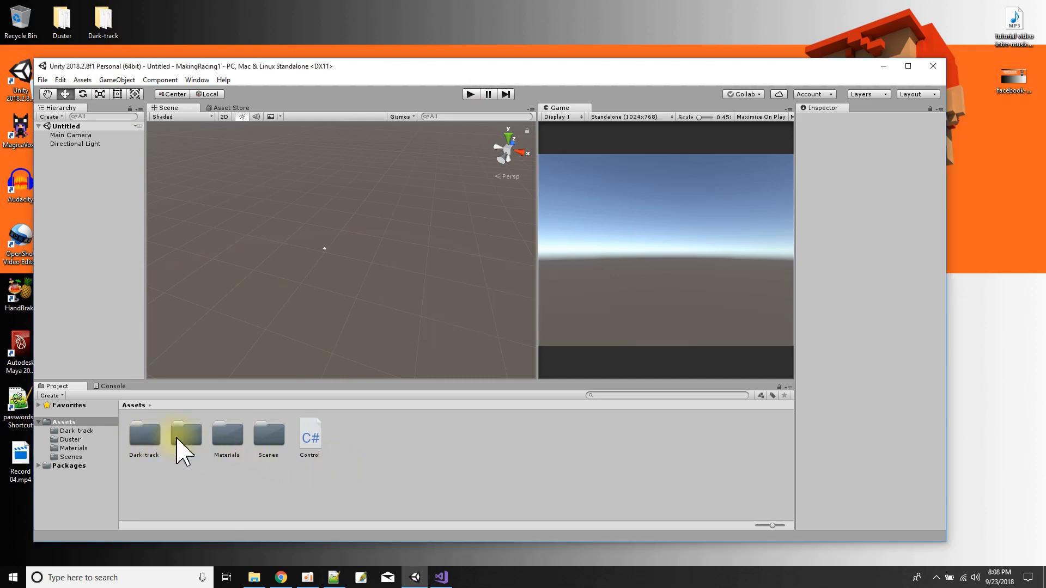
Create a new folder named Prefabs in the Assets folder.
right_click(408, 470)
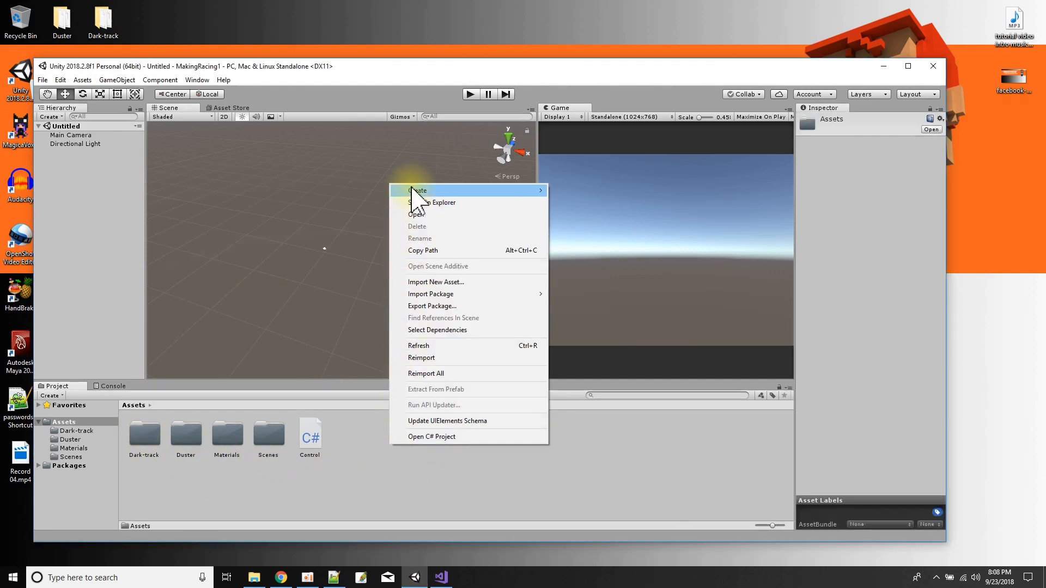
mouse_move(410, 188)
left_click(572, 191)
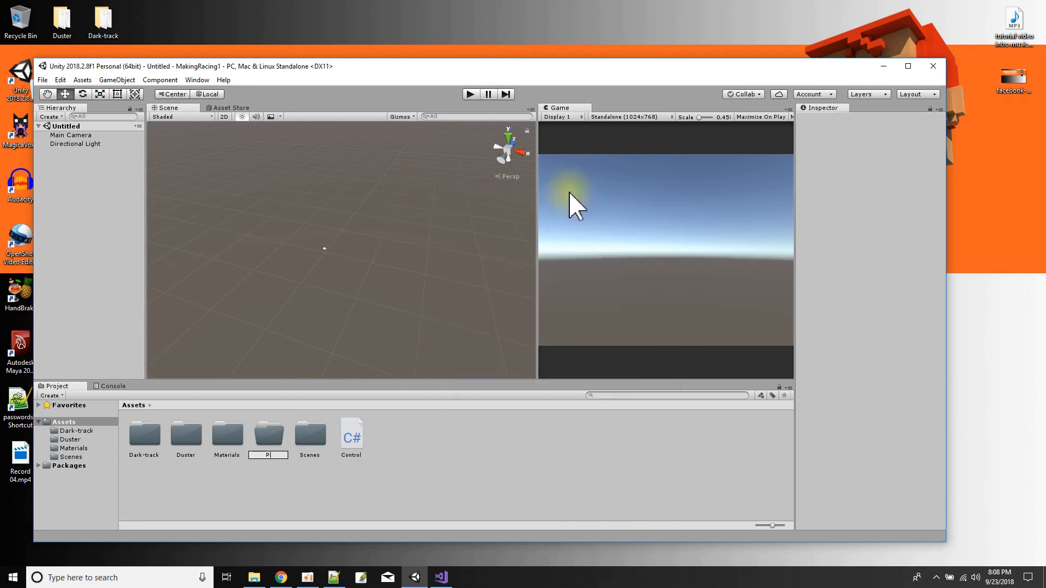
key("Return")
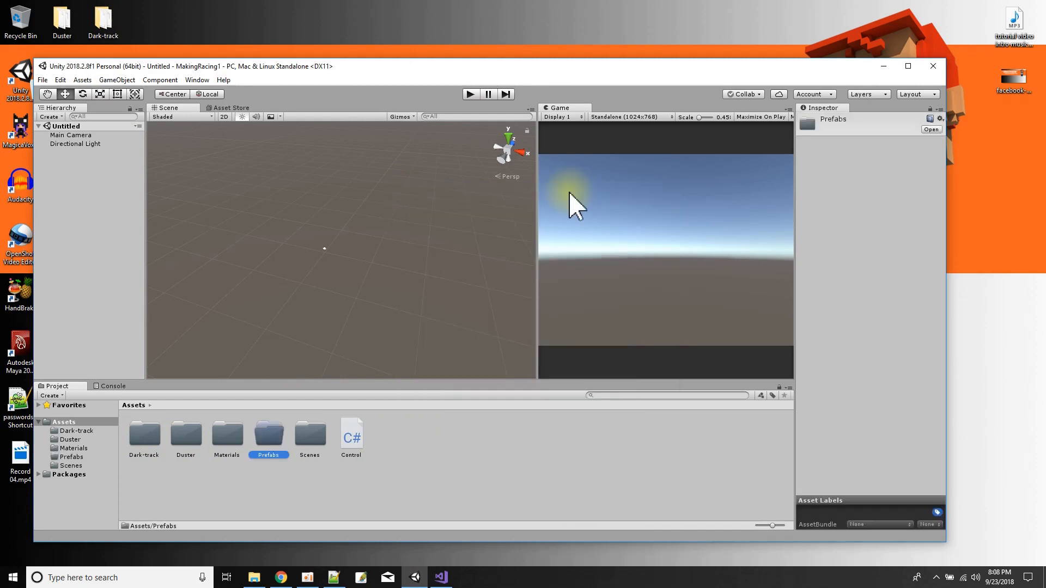
Move the Dark-track and Duster folders into the Prefabs folder and open Prefabs.
left_click_drag(144, 436, 267, 439)
left_click_drag(145, 436, 234, 441)
double_click(188, 441)
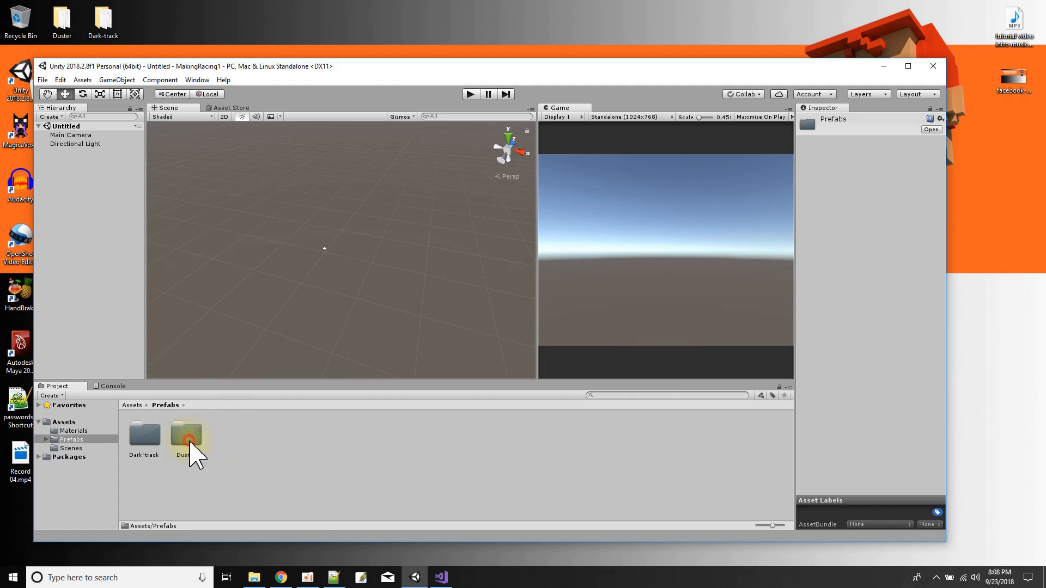
Place the dark-track model from the Dark-track folder into the scene.
double_click(144, 444)
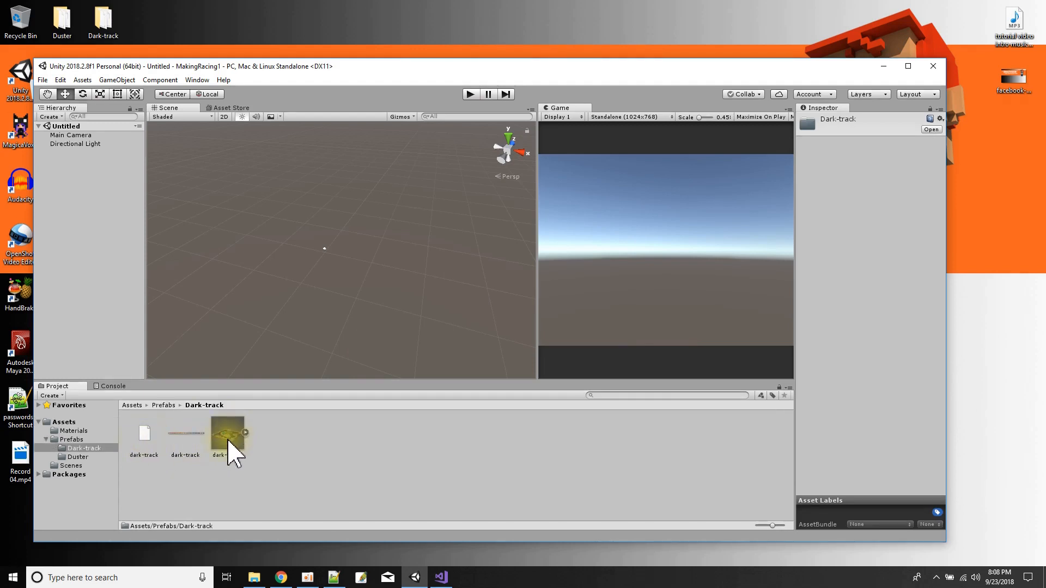
left_click_drag(235, 449, 343, 270)
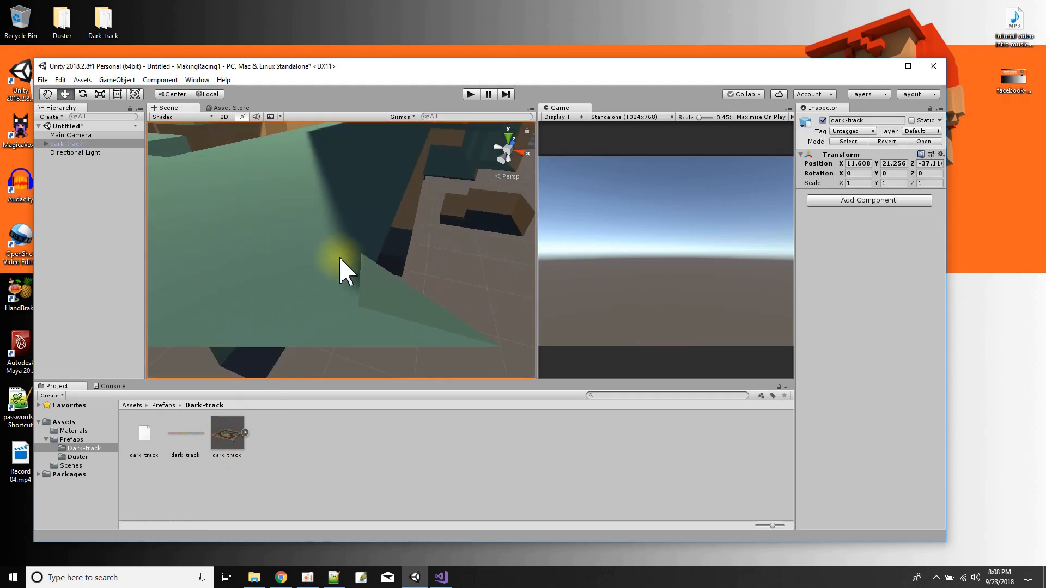
scroll(341, 280, "down", 5)
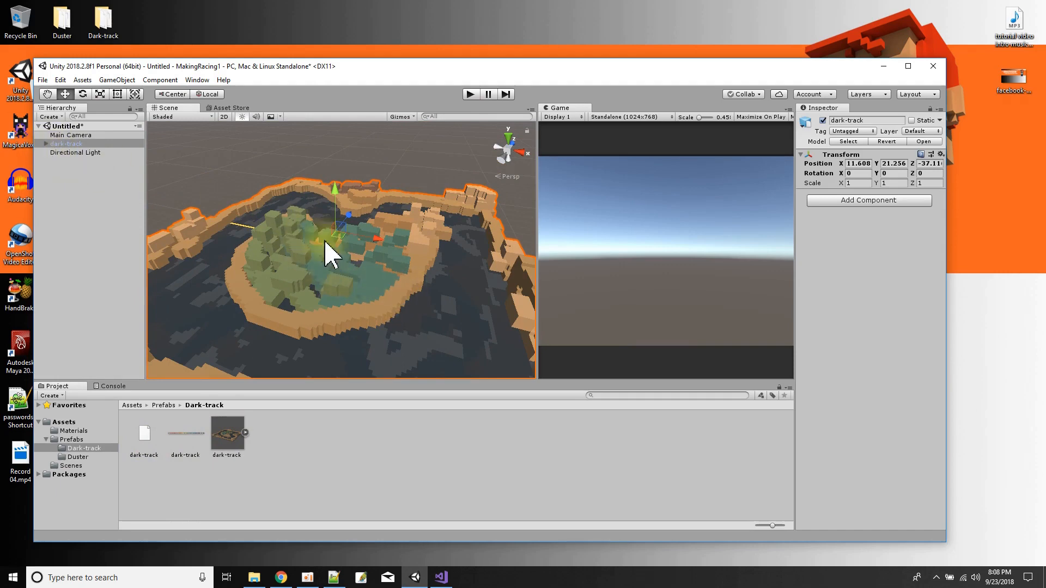
Move the nested dark-track mesh object out of its parent, accepting the prefab break, and delete the empty parent.
left_click(47, 146)
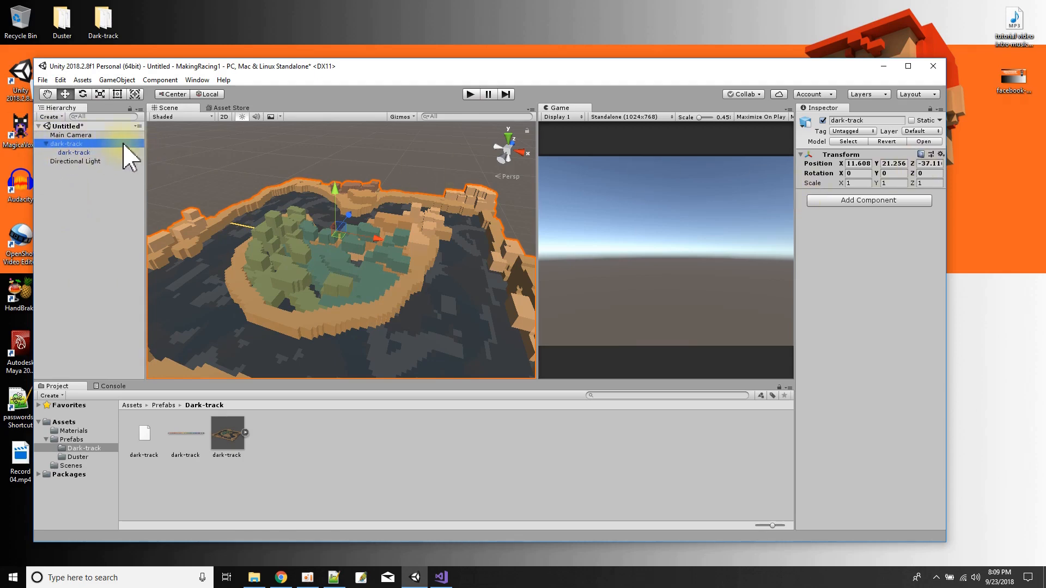
left_click(77, 153)
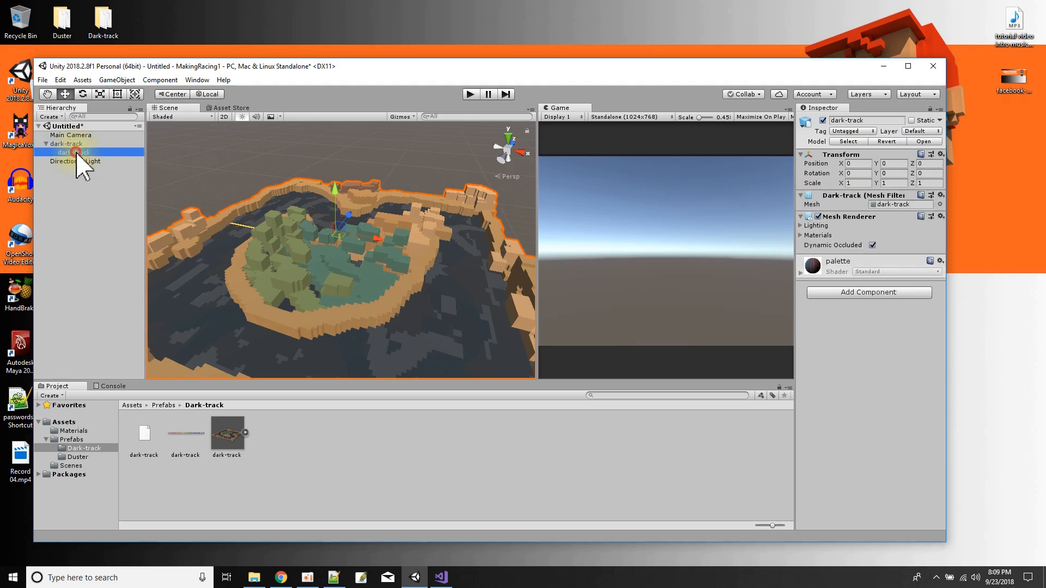
left_click_drag(76, 155, 60, 169)
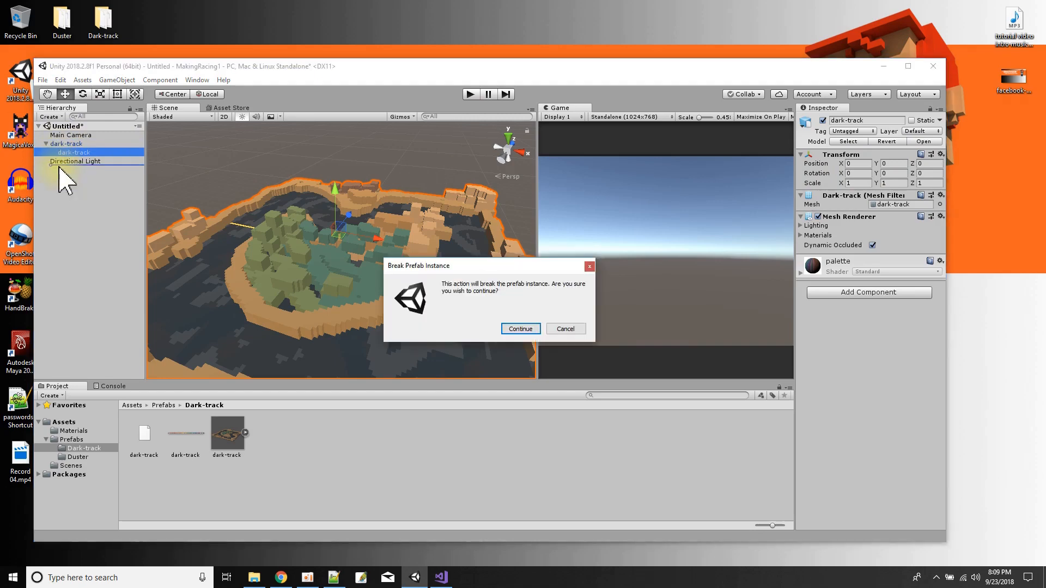
left_click(524, 329)
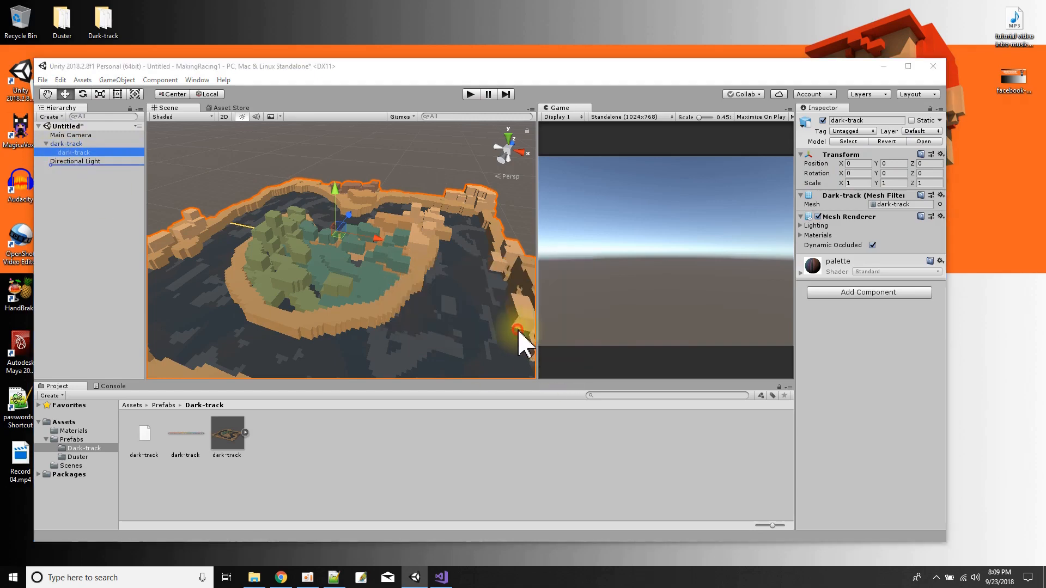
right_click(79, 145)
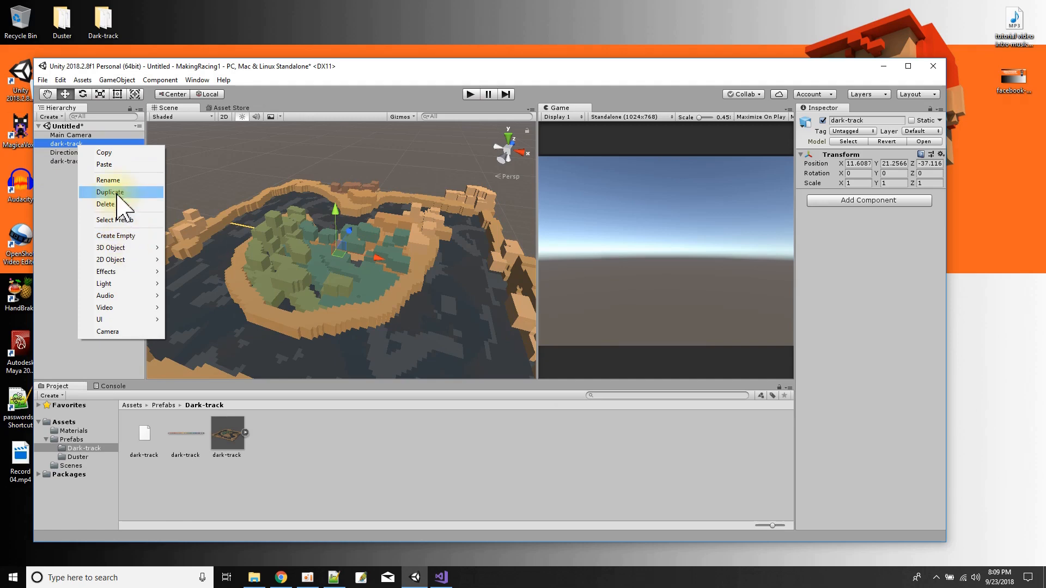
left_click(115, 205)
Reset the transform of the remaining dark-track object.
left_click(68, 153)
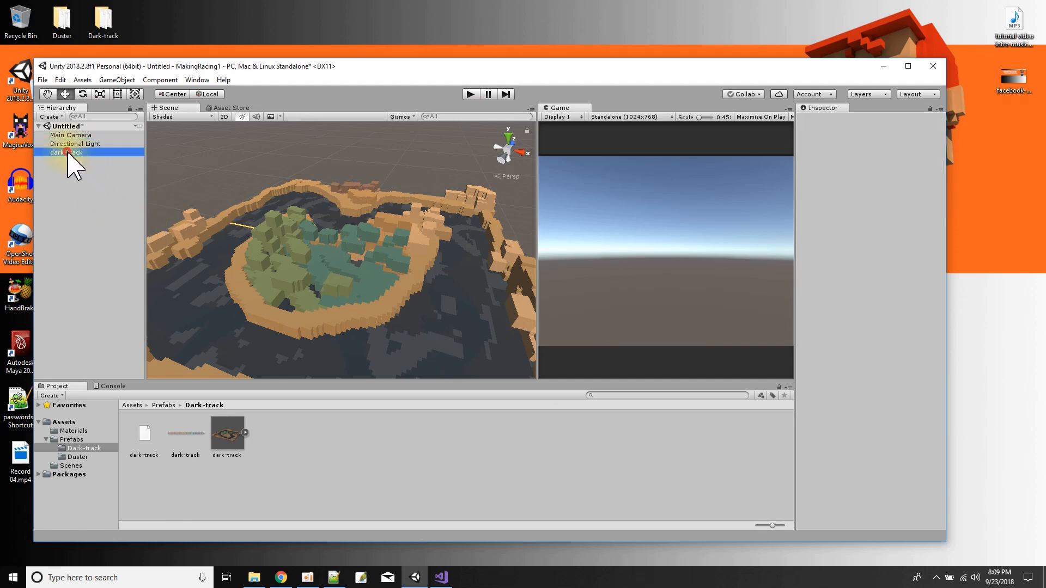
left_click(941, 155)
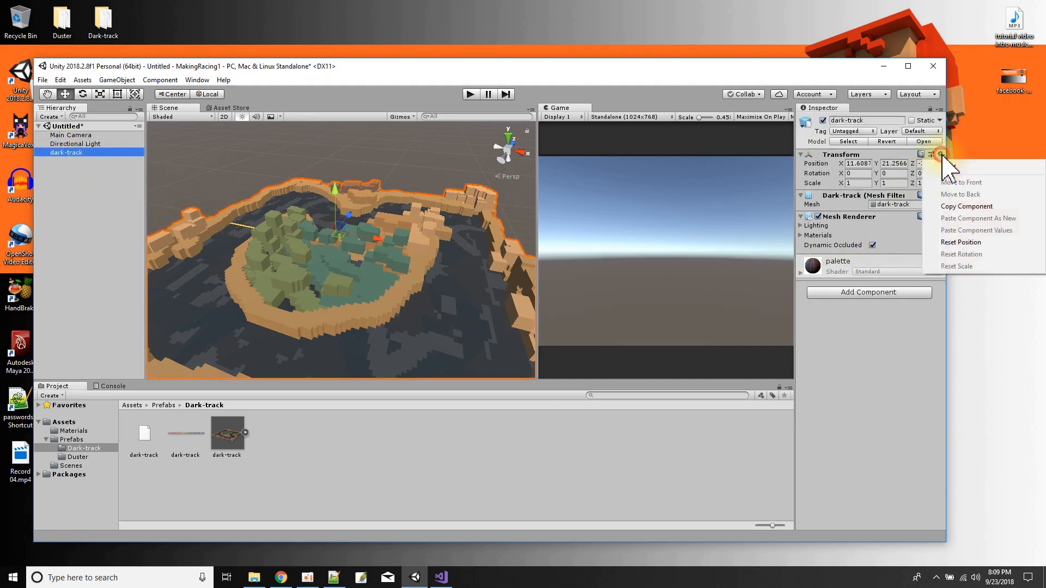
left_click(948, 167)
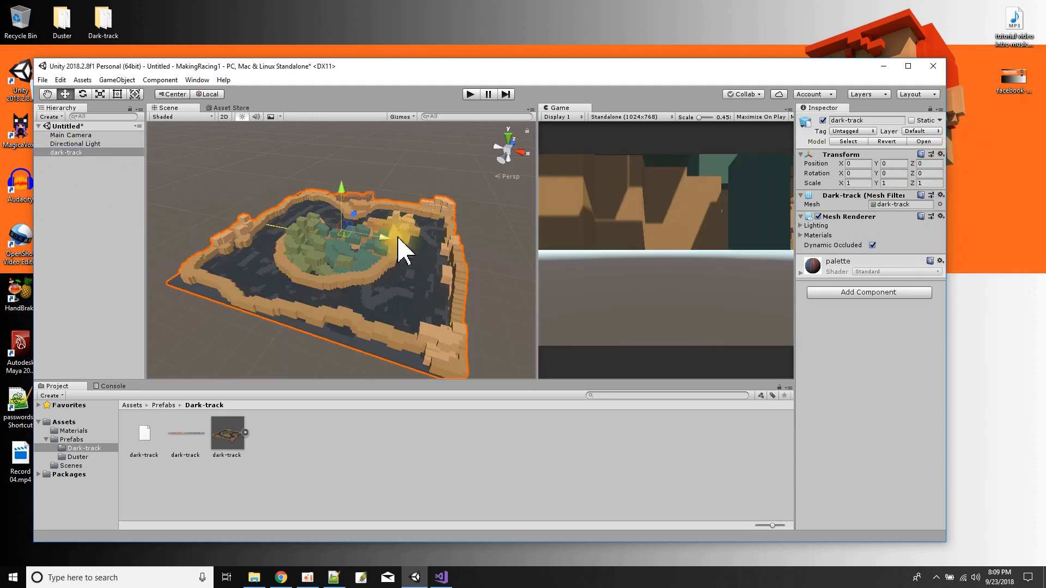
Frame the track in the Scene view and align the Main Camera with that view.
scroll(404, 294, "up", 5)
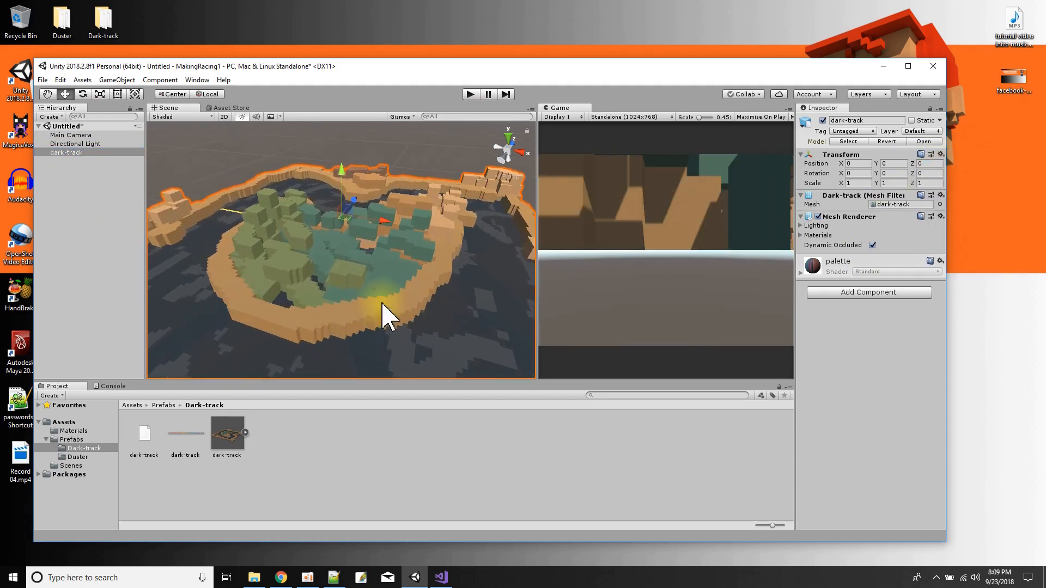
scroll(346, 300, "up", 5)
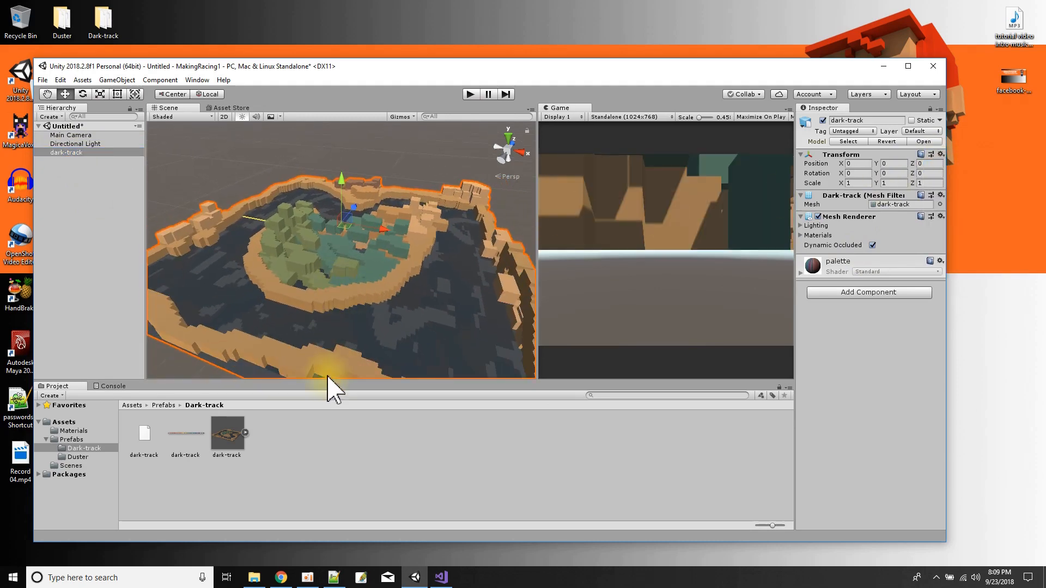
left_click_drag(328, 379, 328, 383)
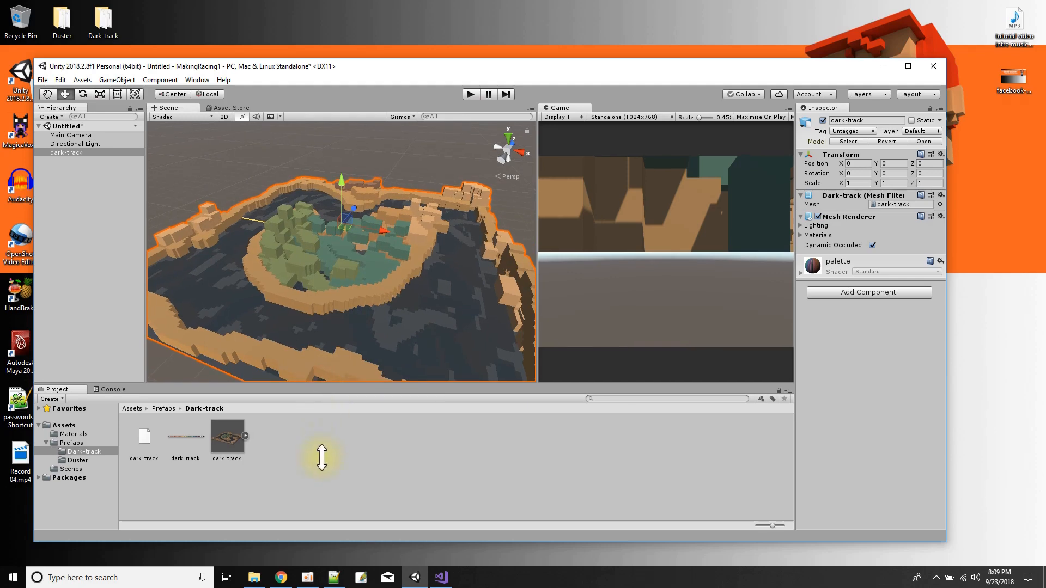
left_click(76, 135)
left_click(113, 80)
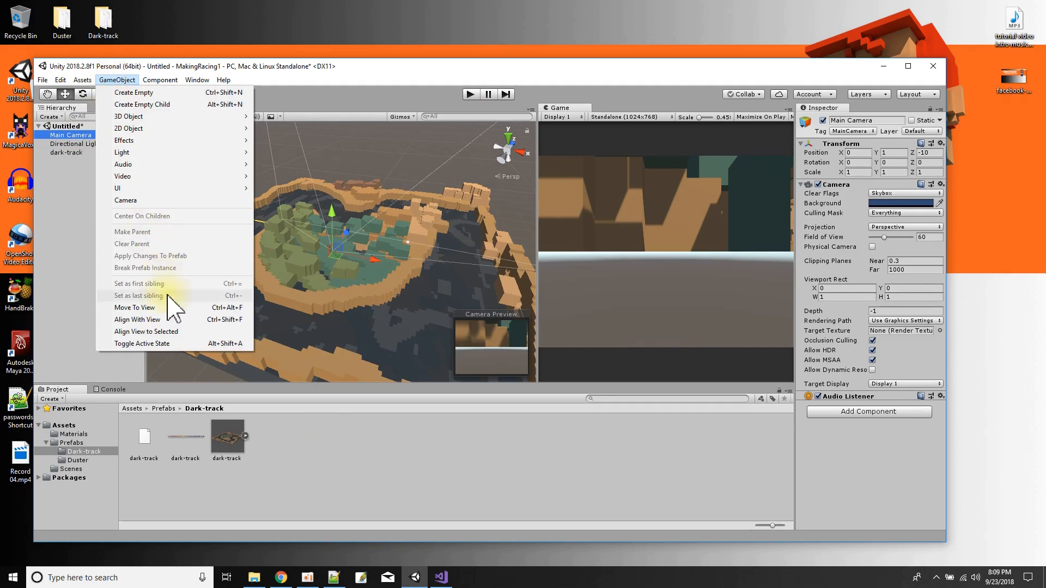
left_click(163, 320)
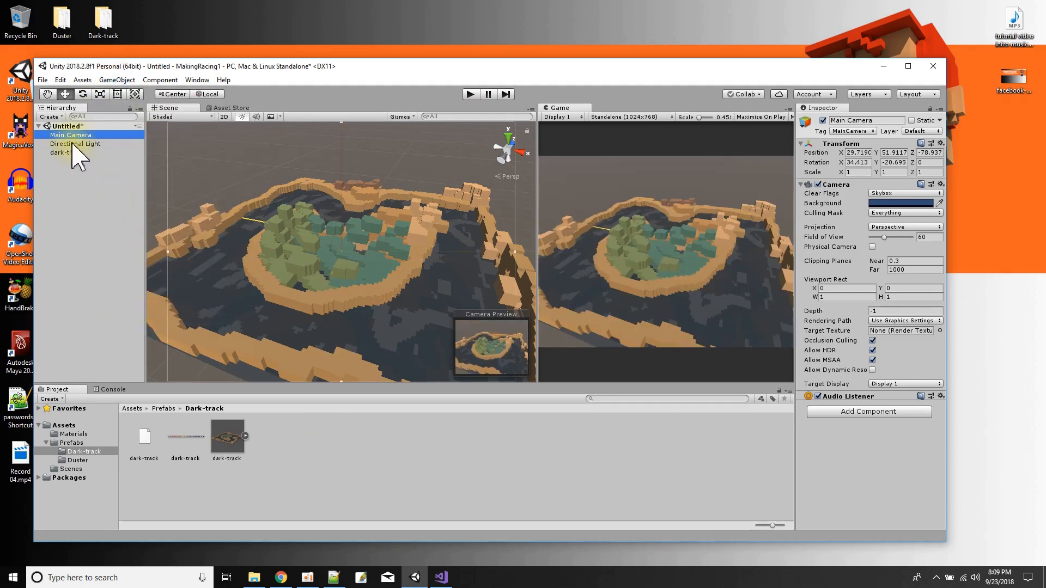
Save the scene's dark-track object as a prefab in the Dark-track folder.
left_click(73, 152)
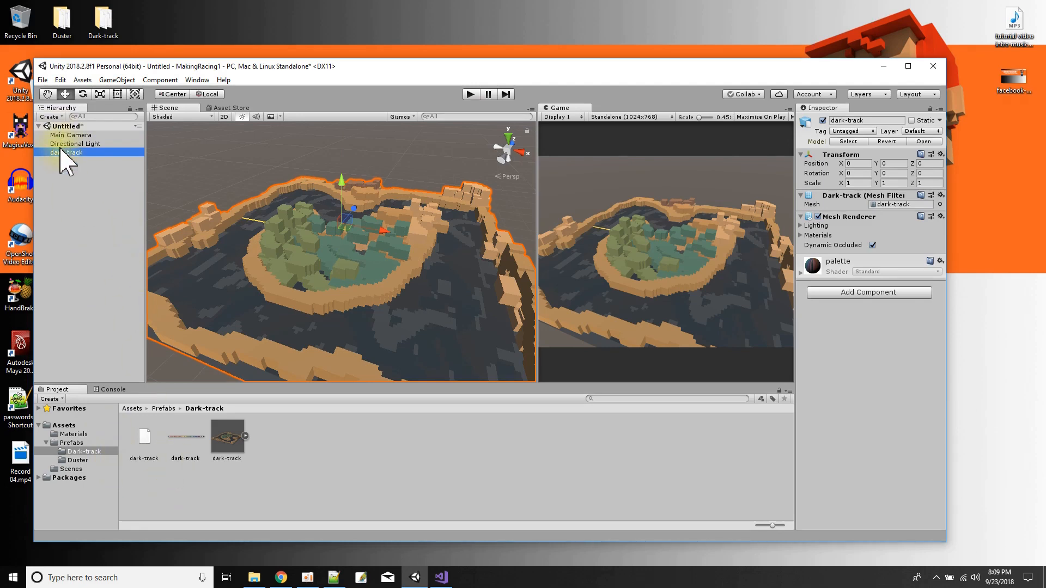
left_click_drag(61, 154, 318, 459)
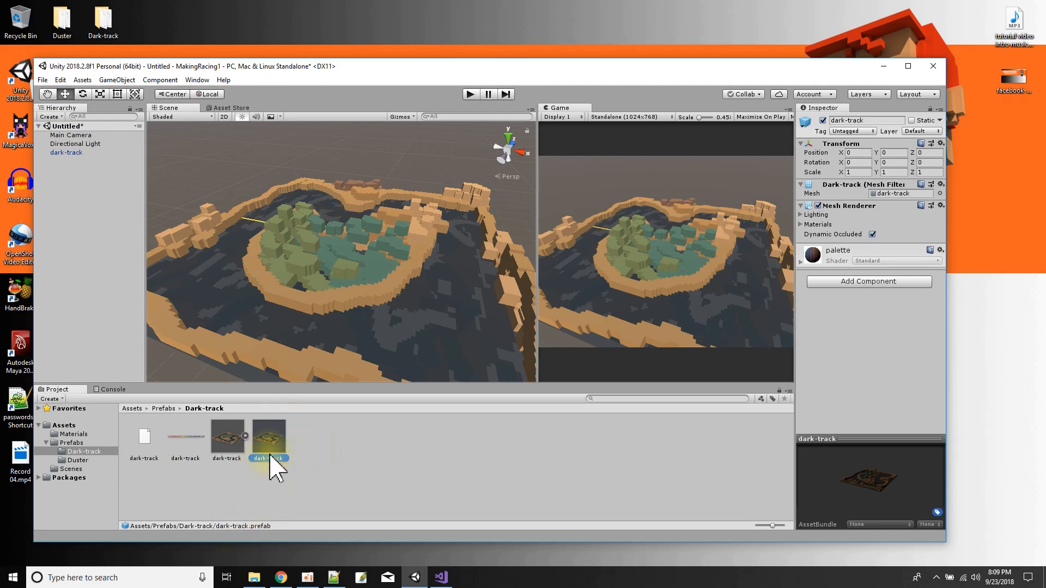
left_click(65, 153)
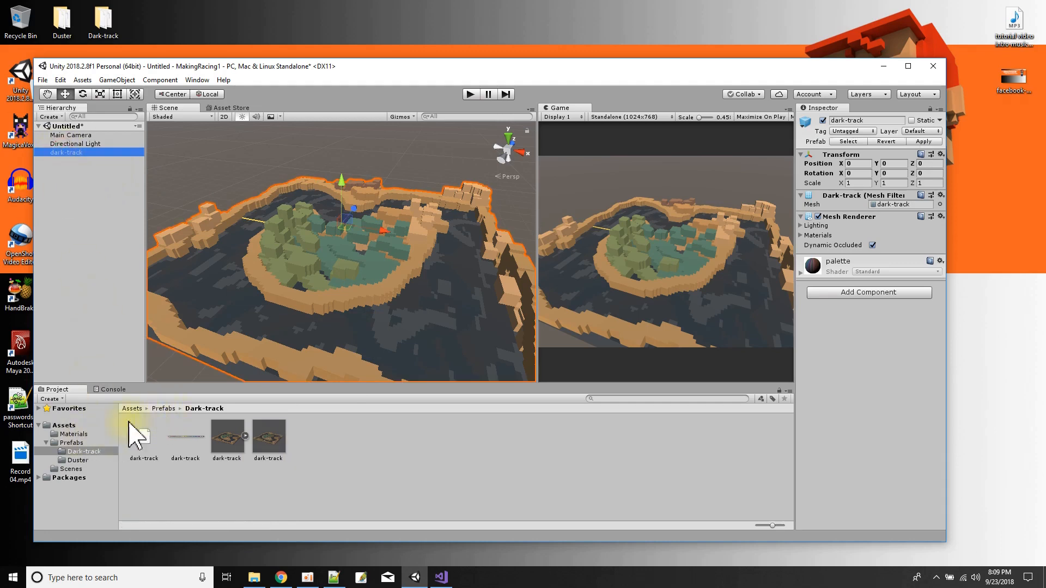
Place the duster car model from the Prefabs/Duster folder into the scene.
left_click(72, 443)
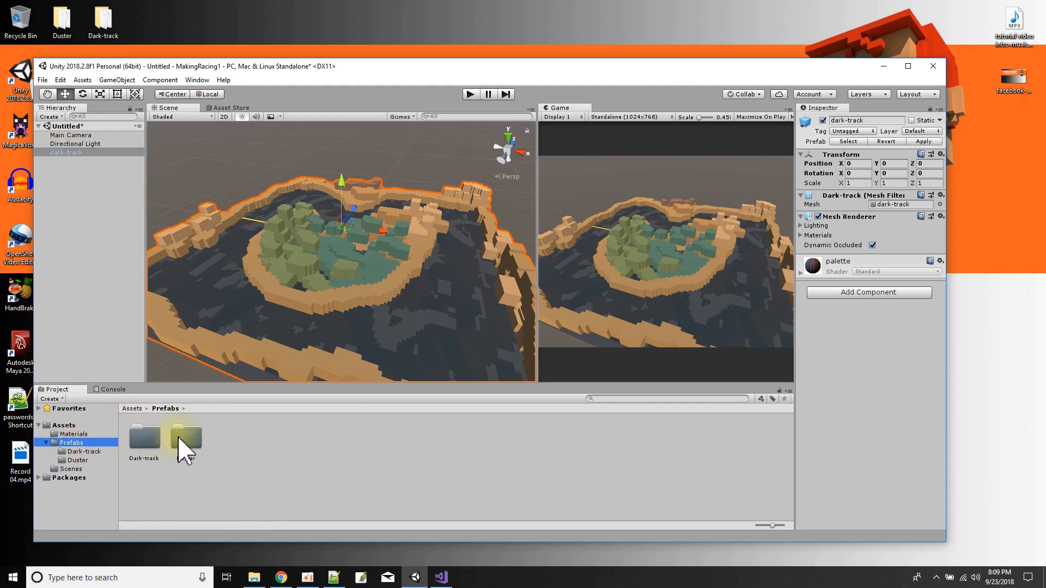
double_click(185, 438)
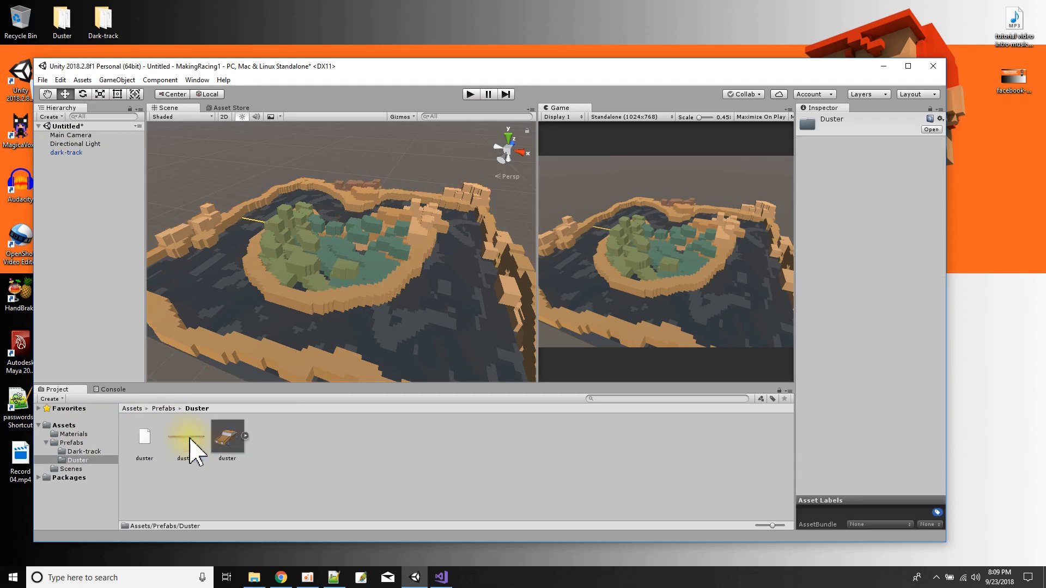
left_click_drag(223, 442, 438, 289)
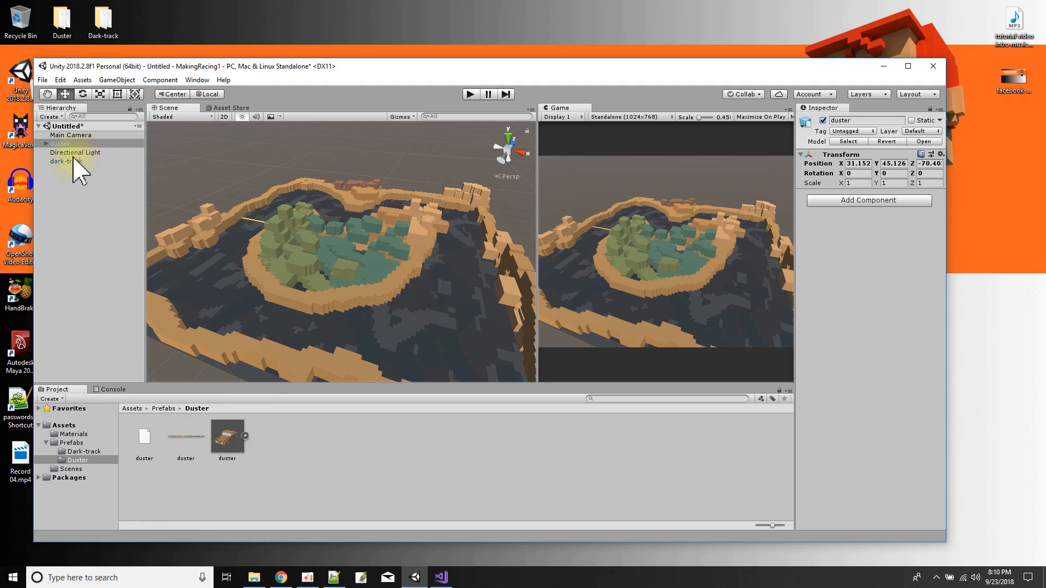
Move the nested duster mesh out of its parent, accepting the prefab break, delete the empty parent, and select the remaining duster.
double_click(51, 143)
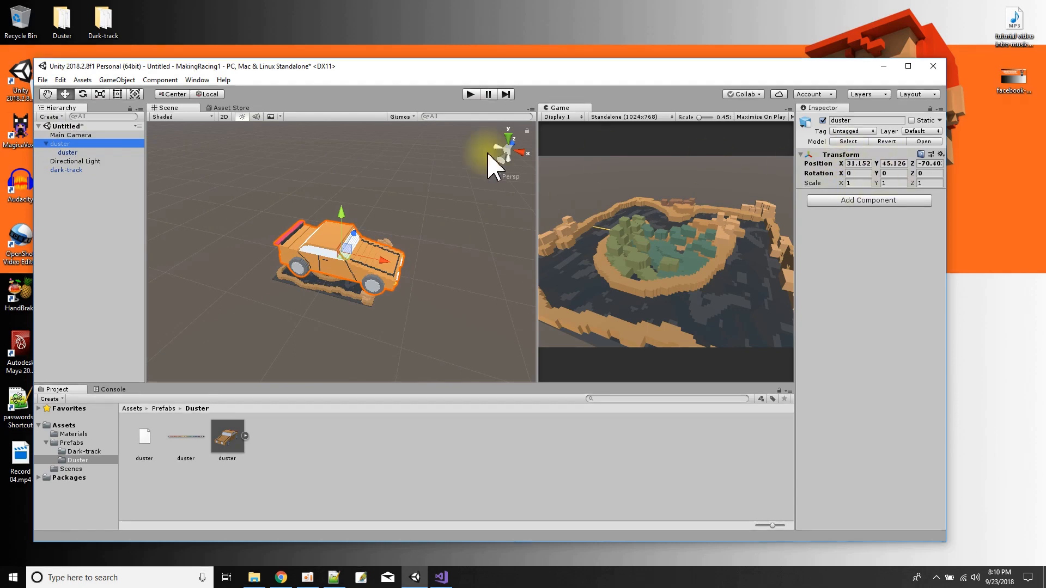
left_click(69, 152)
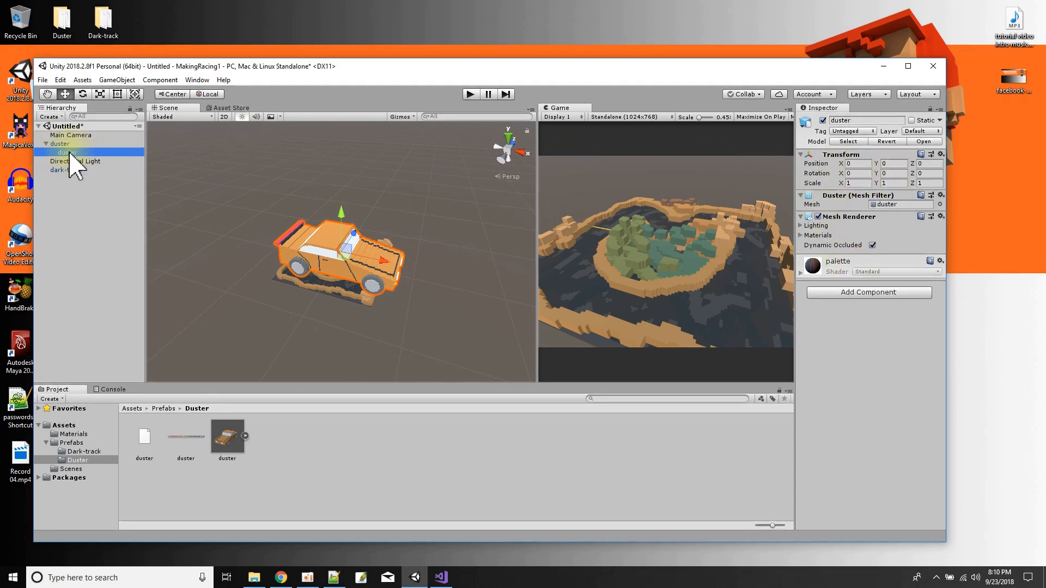
left_click_drag(70, 153, 69, 172)
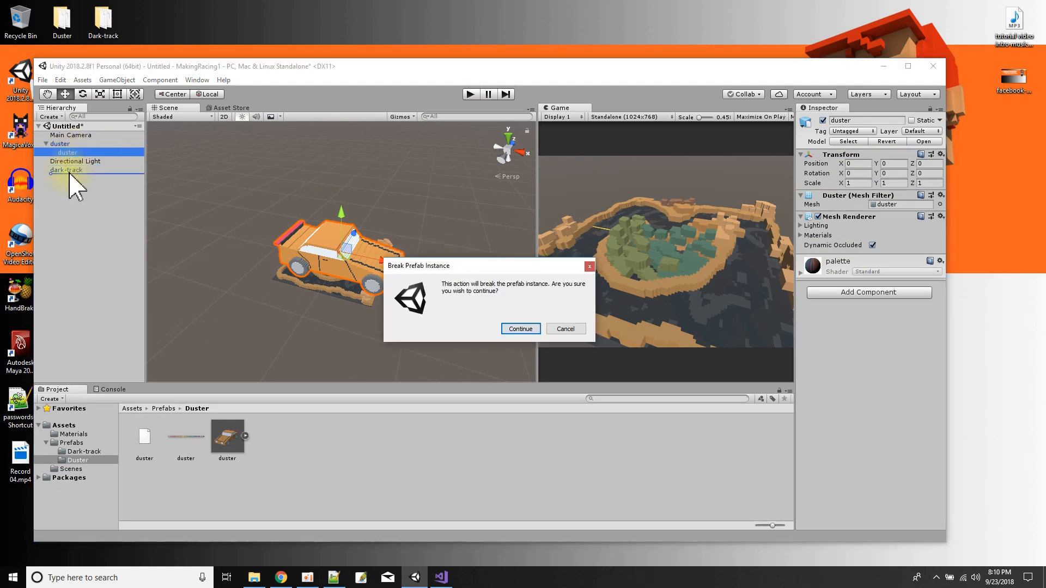
left_click(517, 329)
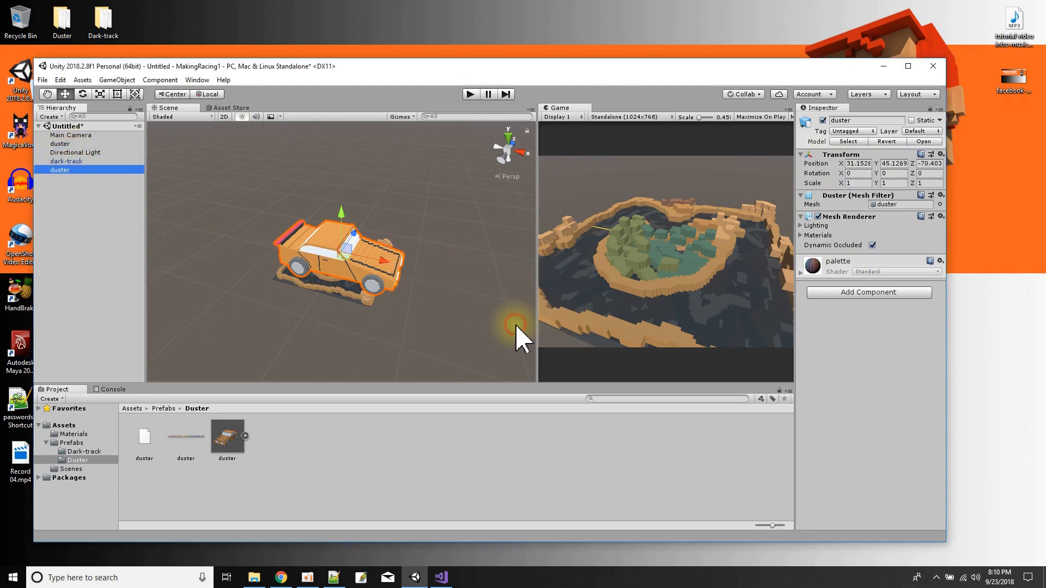
left_click(61, 144)
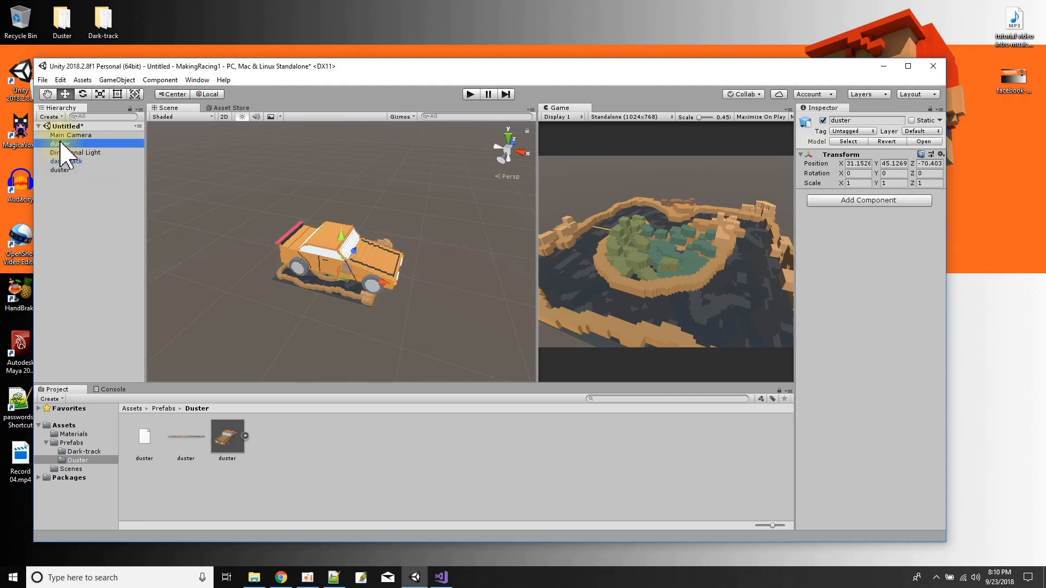
key("Delete")
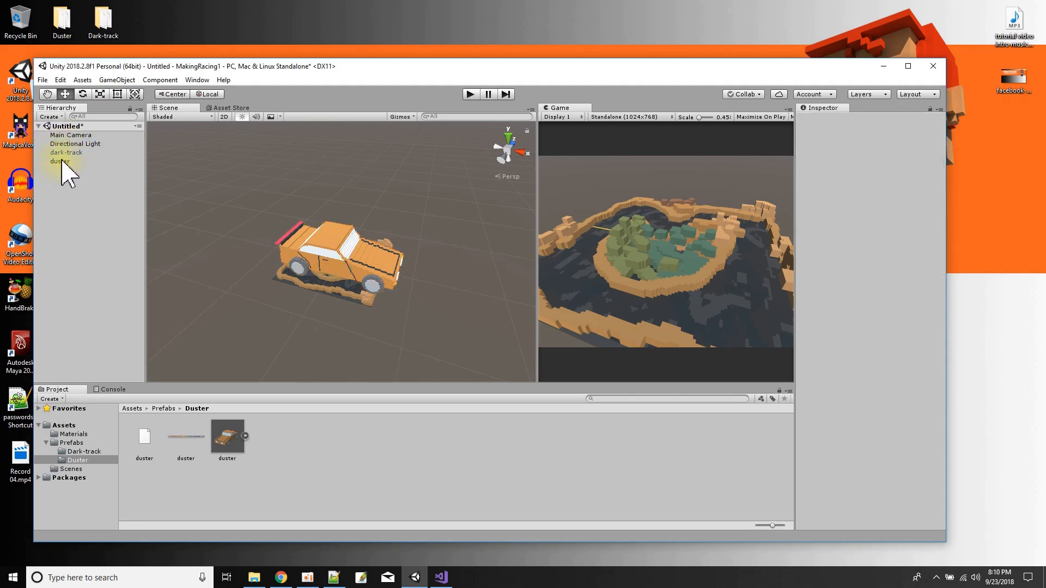
left_click(61, 161)
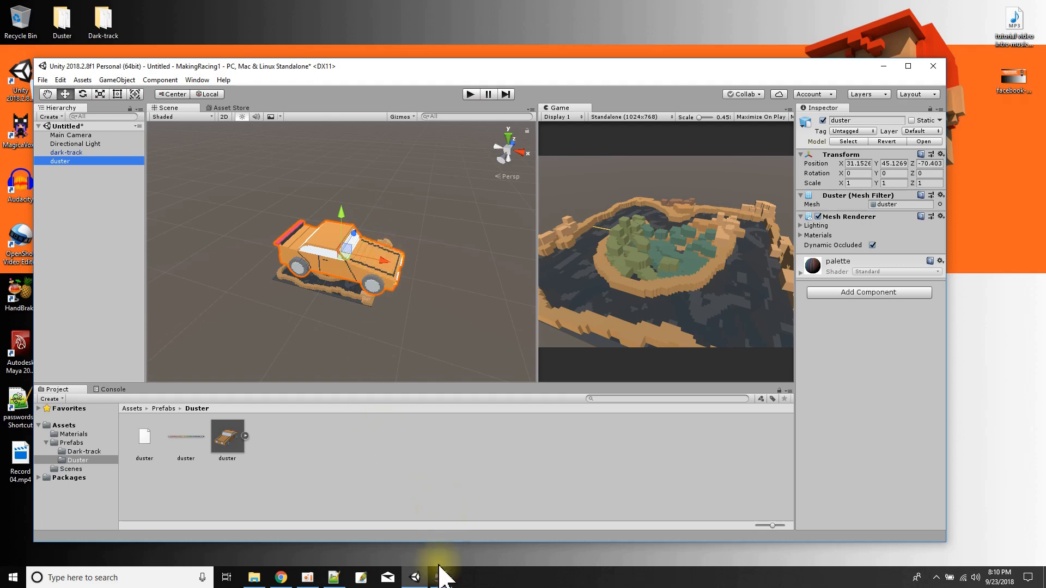
Delete the duster object from the scene hierarchy.
mouse_move(442, 581)
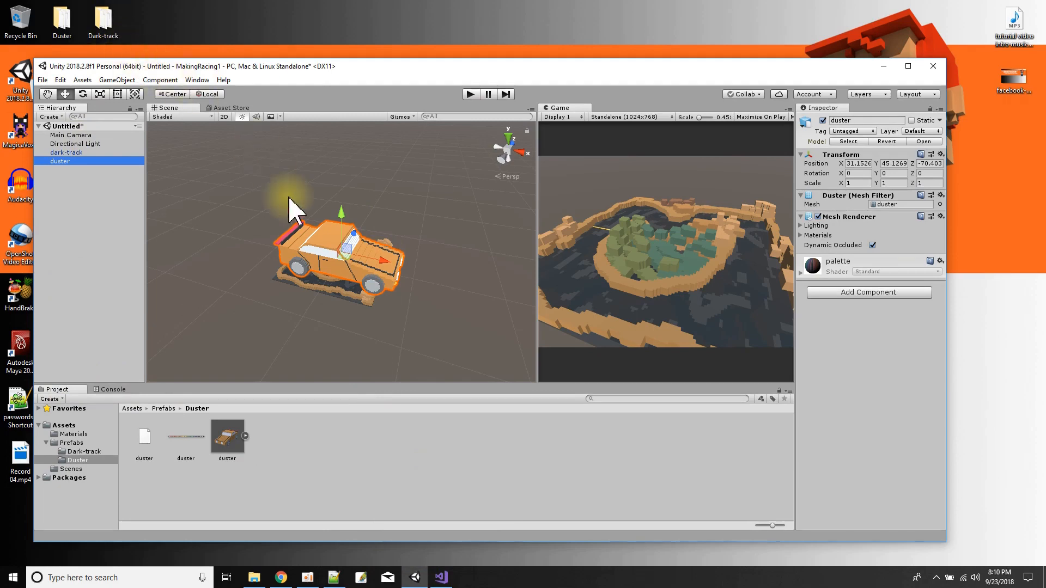
right_click(60, 161)
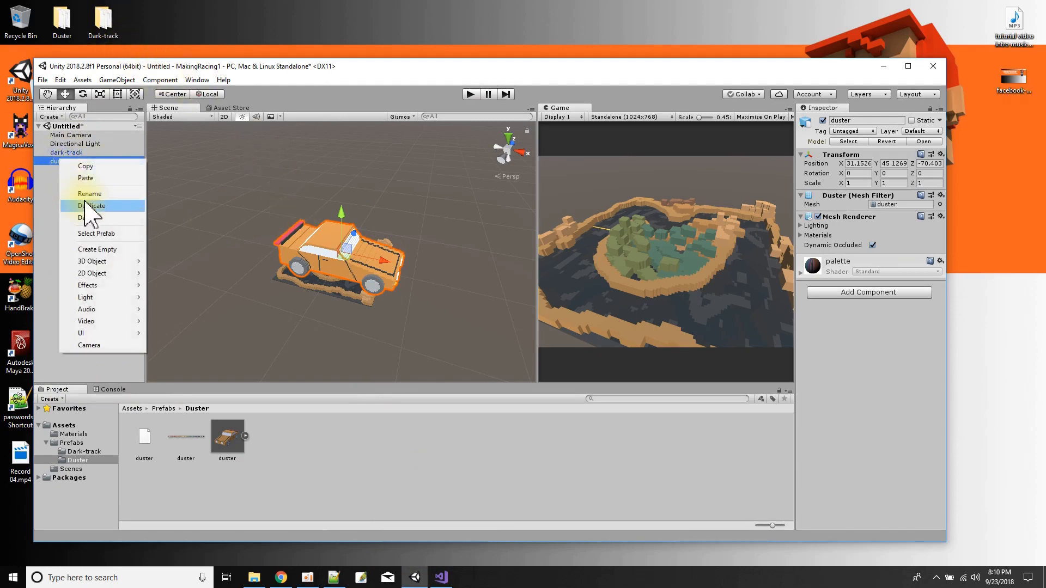
left_click(90, 218)
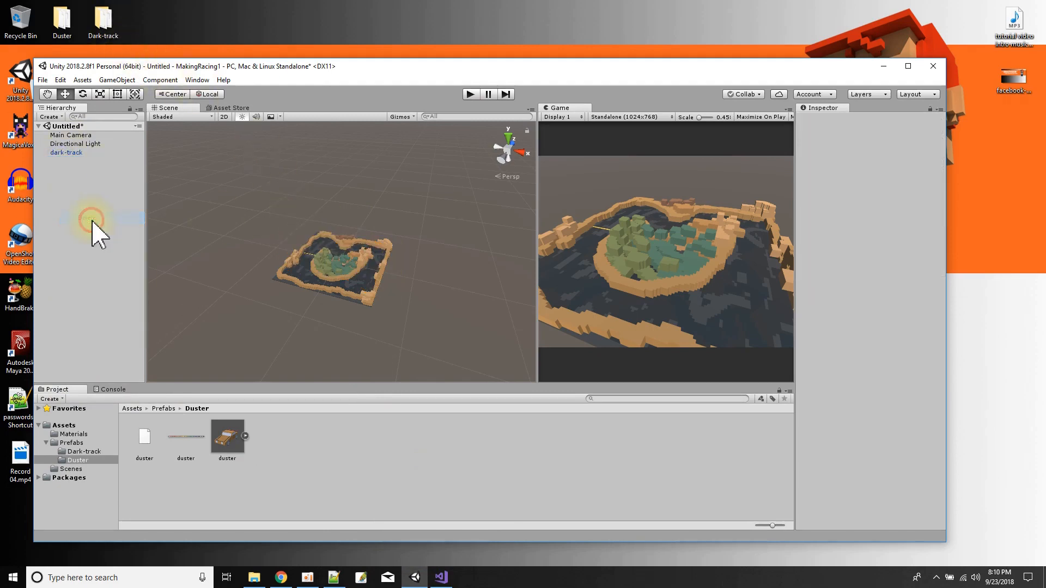
Delete the Duster folder from the project's Prefabs folder and confirm the deletion.
left_click(69, 443)
left_click(185, 439)
right_click(183, 445)
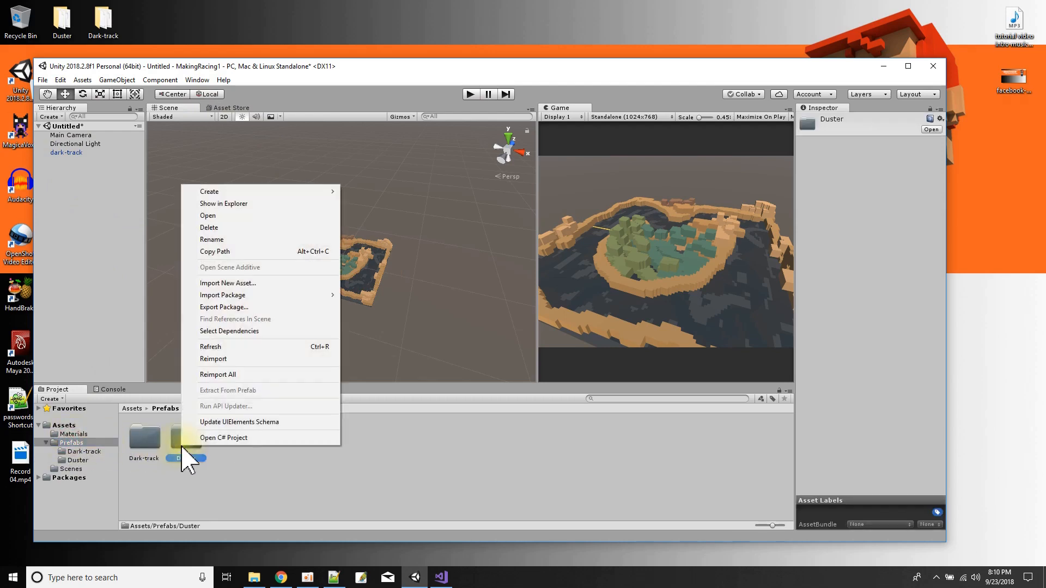
left_click(208, 228)
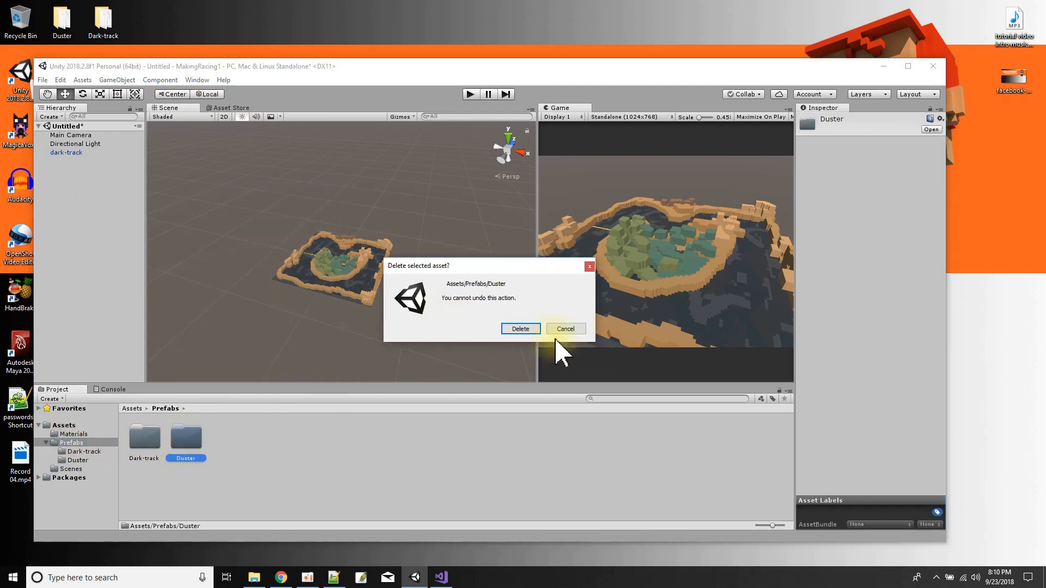
left_click(526, 329)
Launch MagicaVoxel from the desktop, enlarge its window and load the duster model.
left_click_drag(187, 66, 244, 55)
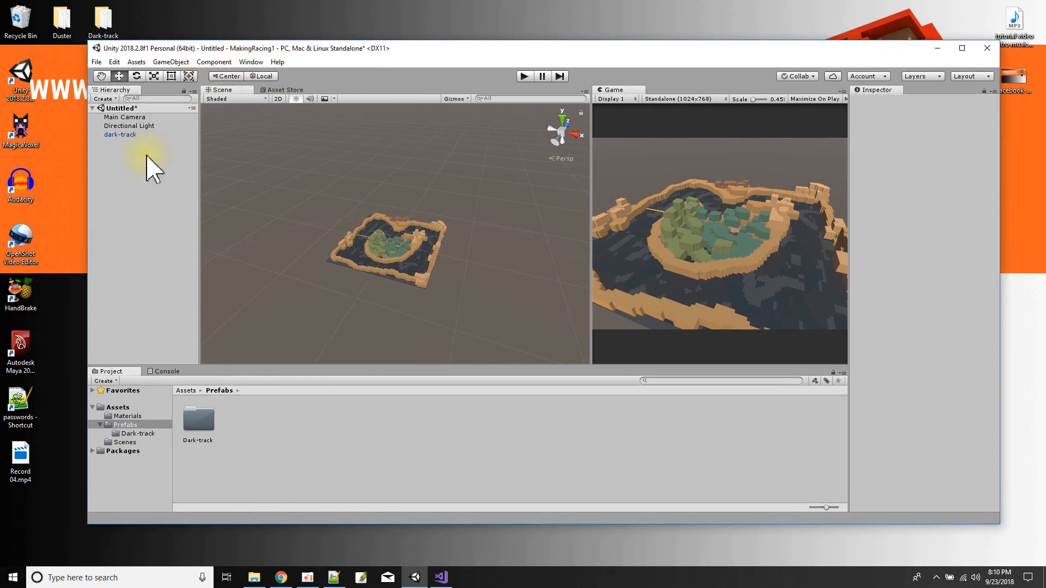
left_click(15, 125)
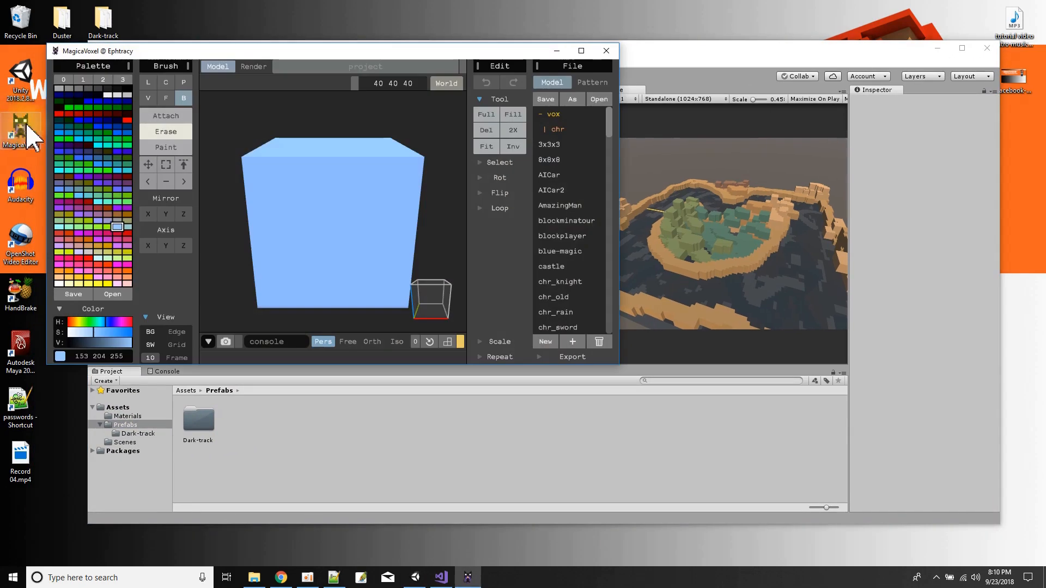
left_click_drag(504, 53, 564, 29)
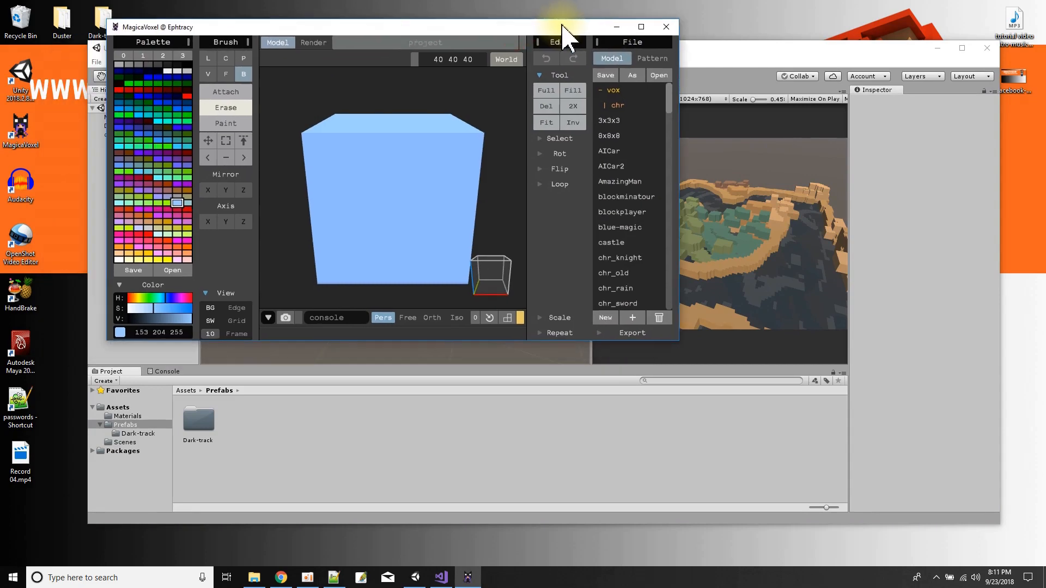
left_click_drag(678, 343, 805, 483)
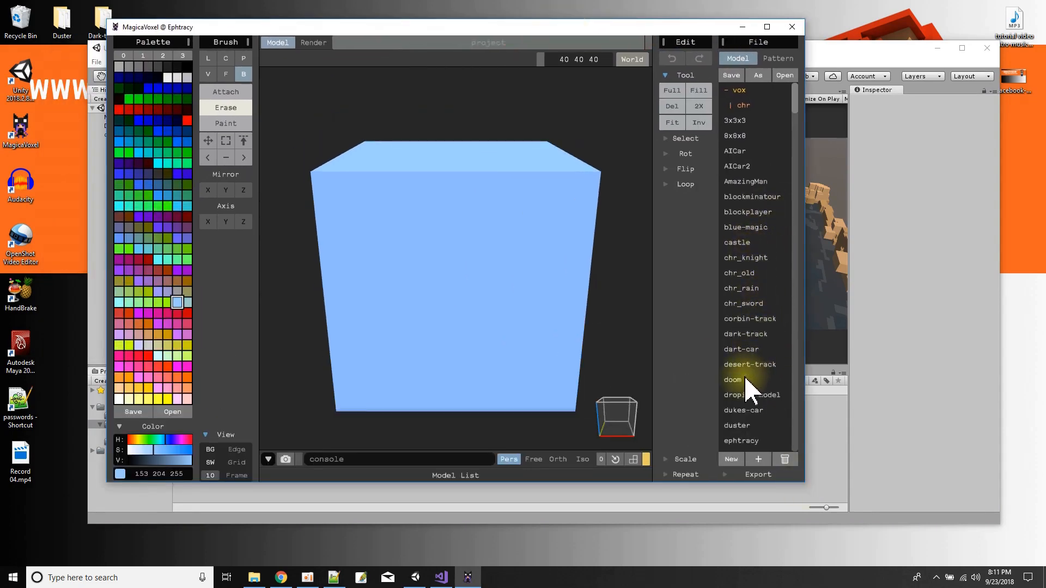
left_click(740, 425)
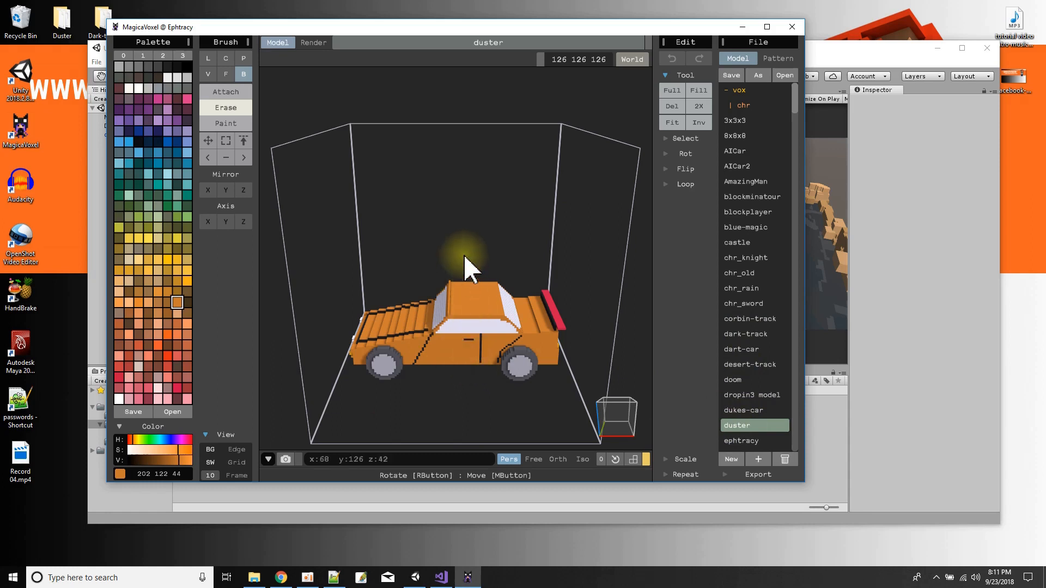
Turn on the Edge, Grid and Frame display for the duster model and expand the rotation options.
left_click(234, 450)
left_click(236, 462)
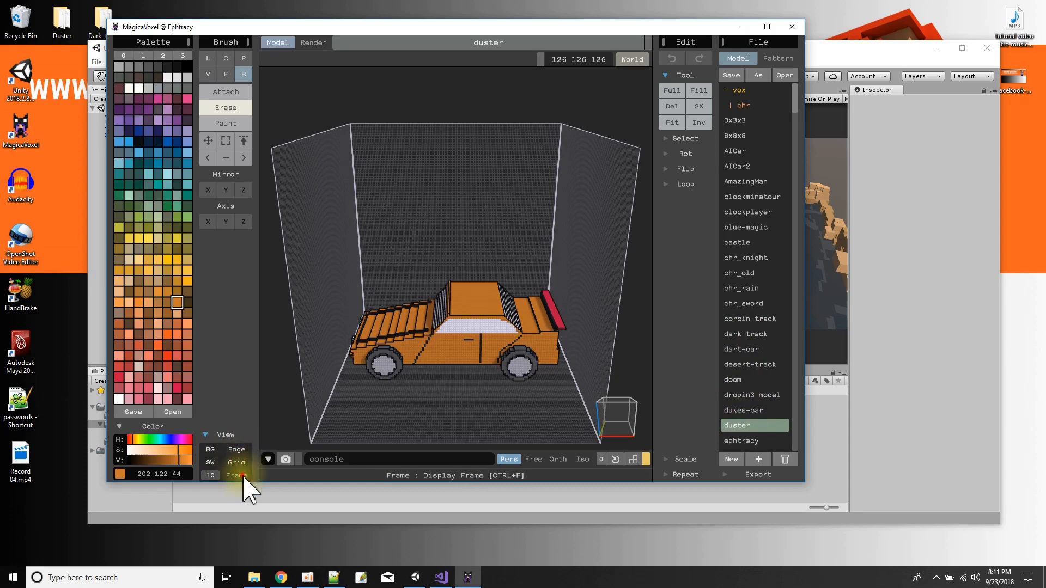
left_click(244, 477)
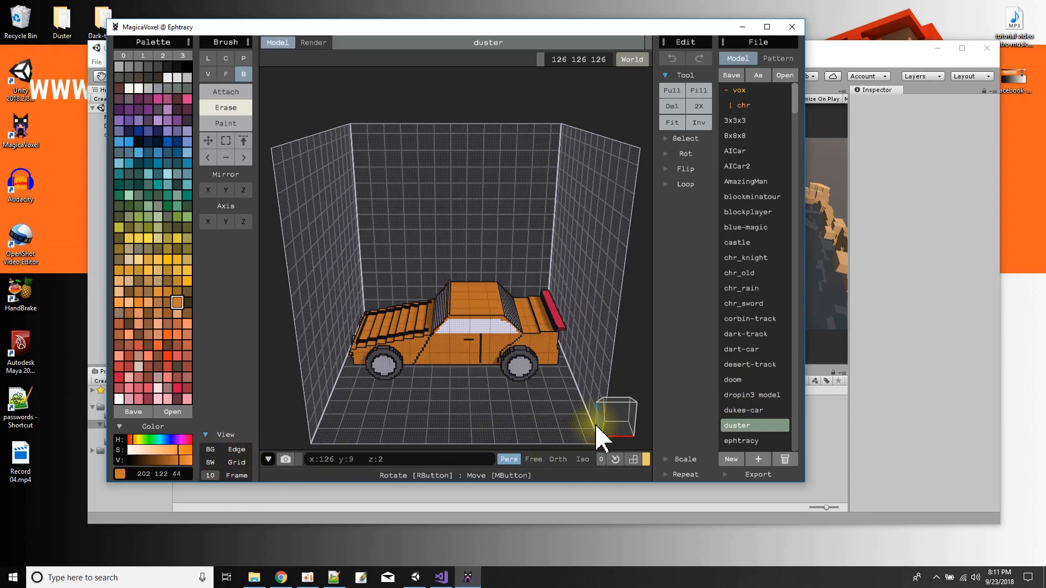
left_click(663, 155)
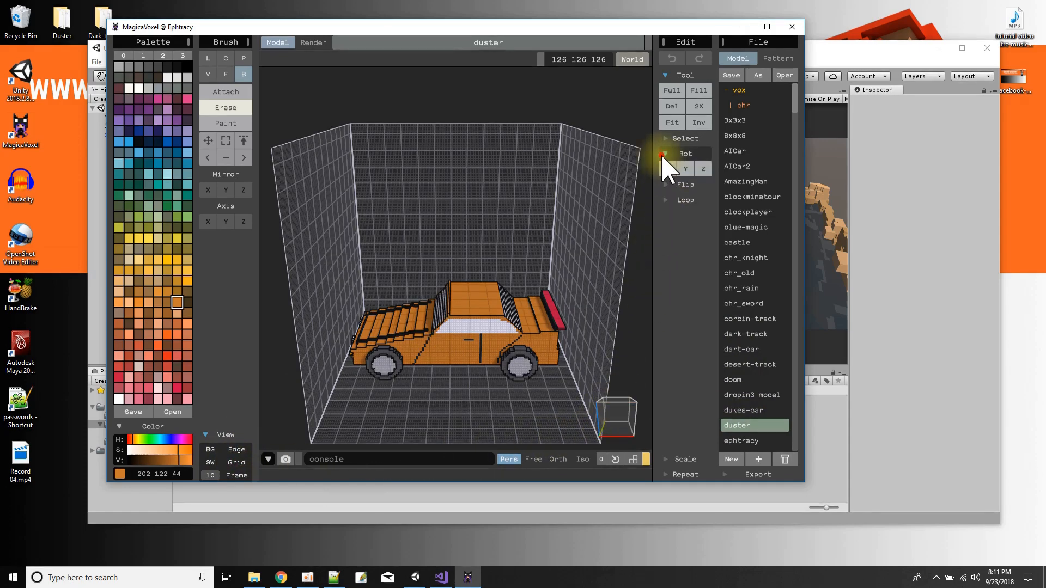
Try rotating the duster model through full turns about the Y axis and the X axis.
left_click(685, 169)
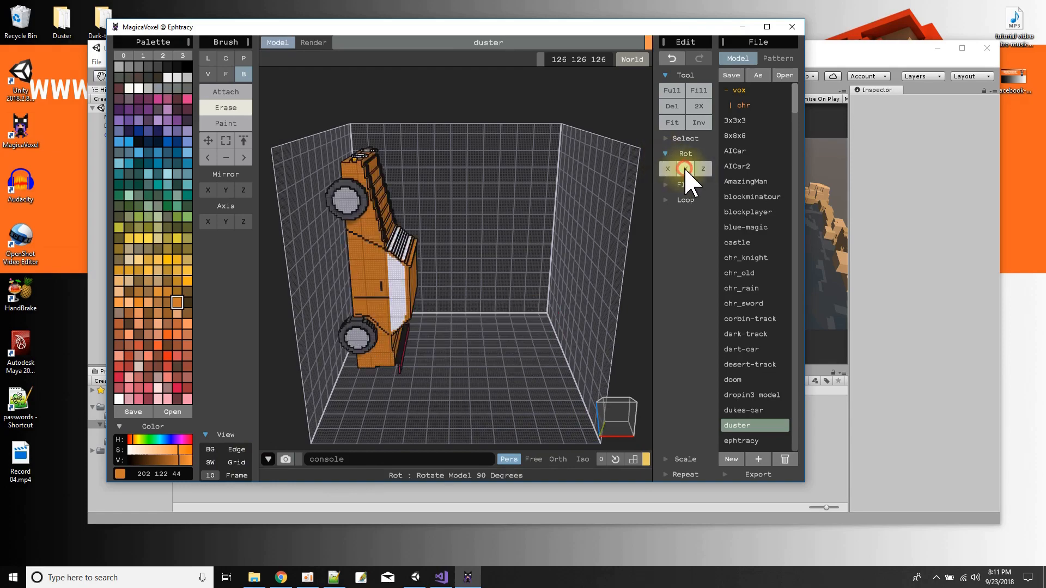
left_click(685, 169)
left_click(685, 170)
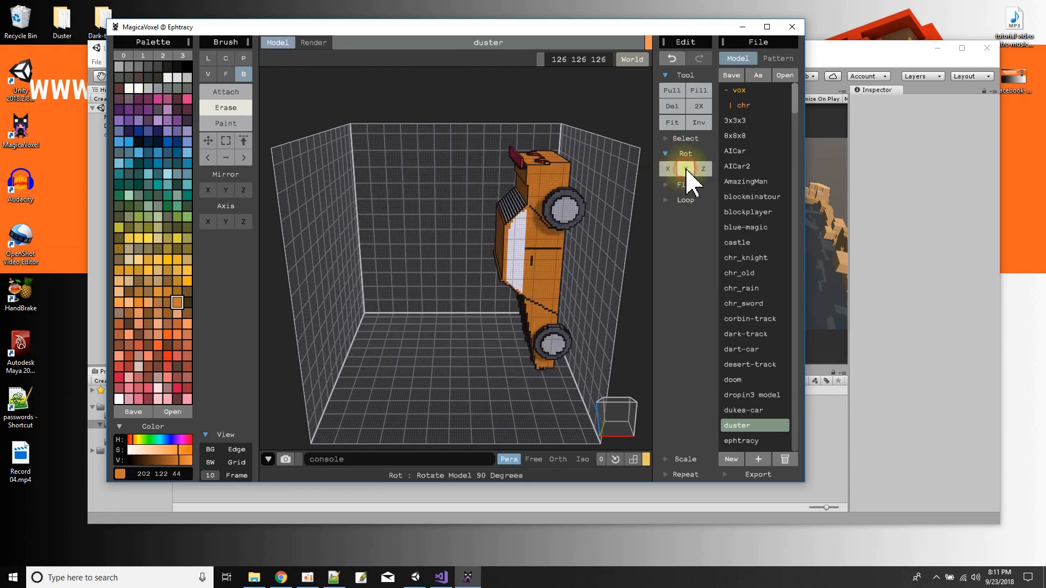
left_click(686, 169)
left_click(667, 169)
left_click(667, 170)
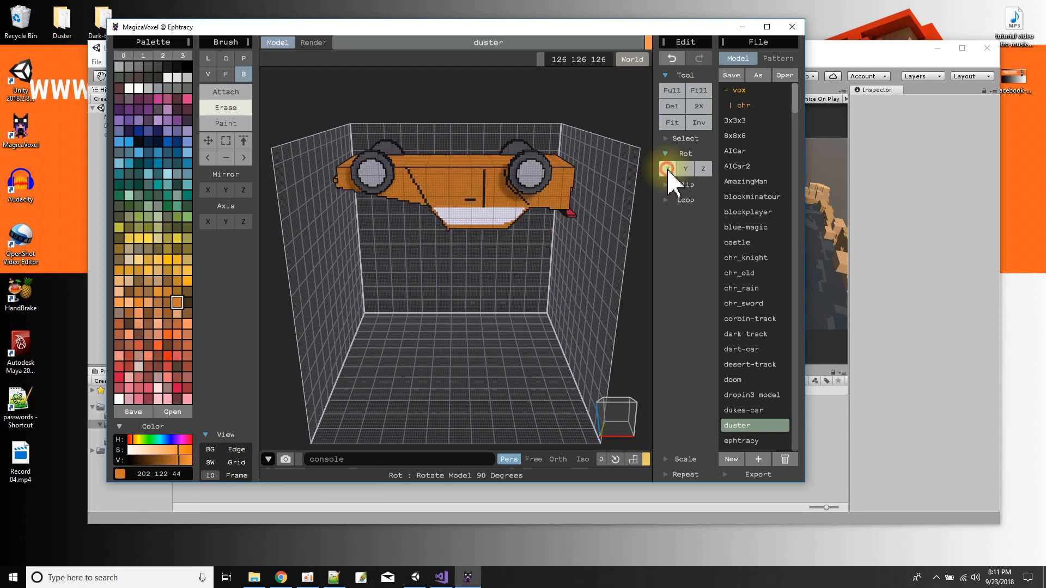
left_click(667, 170)
left_click(668, 170)
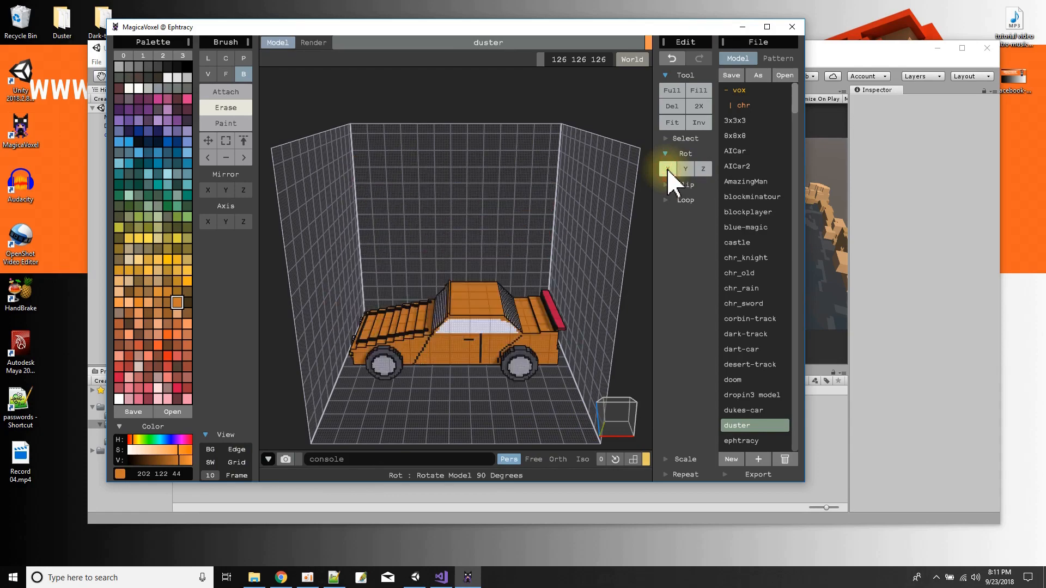
Rotate the duster model about the Z axis in three 90-degree turns so its rear faces the viewer.
left_click(704, 170)
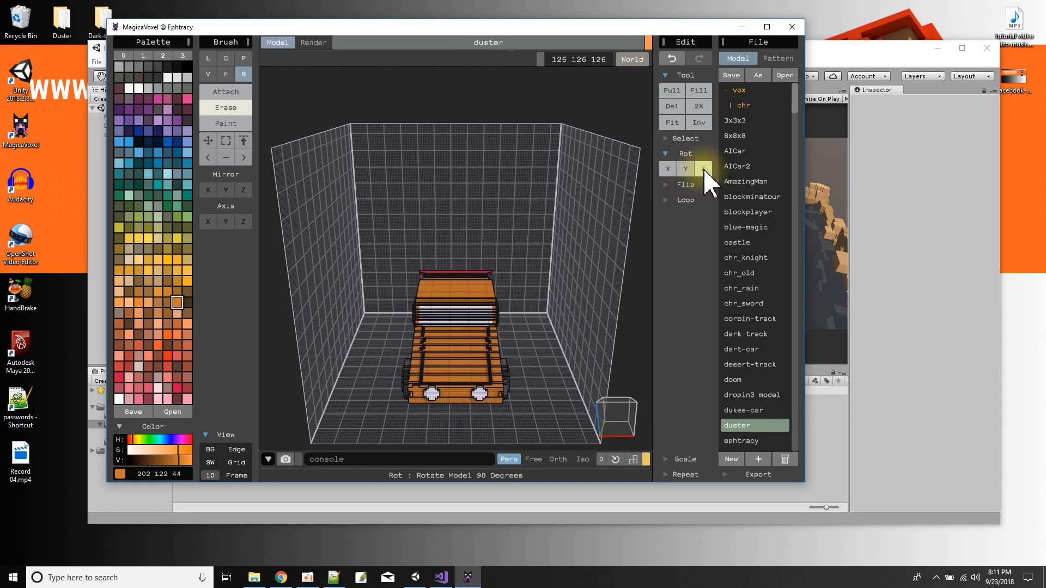
left_click(703, 170)
left_click(704, 170)
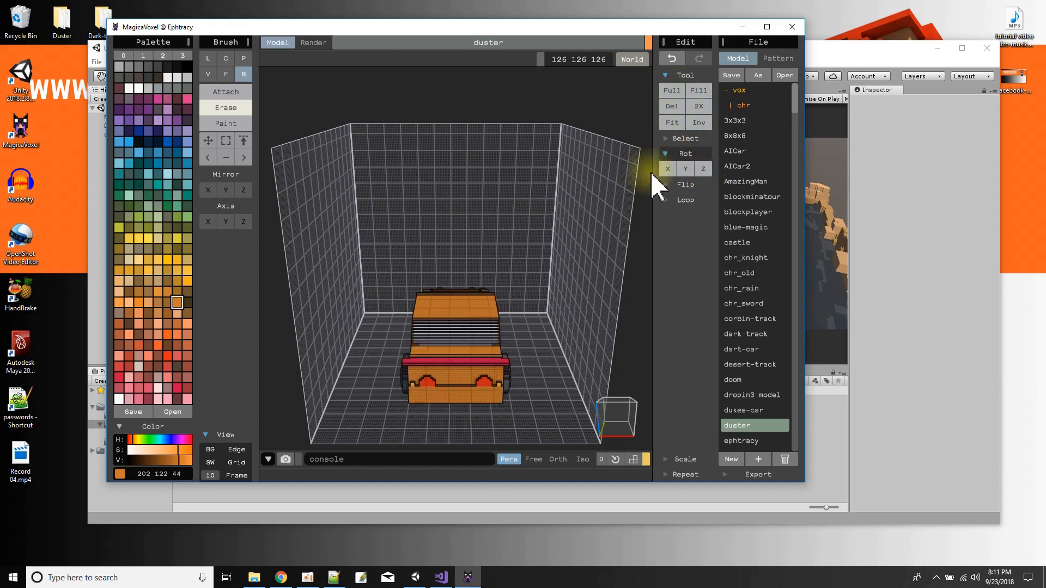
Export the rotated model as duster.obj into the desktop's Duster folder, replacing the existing file.
left_click(727, 475)
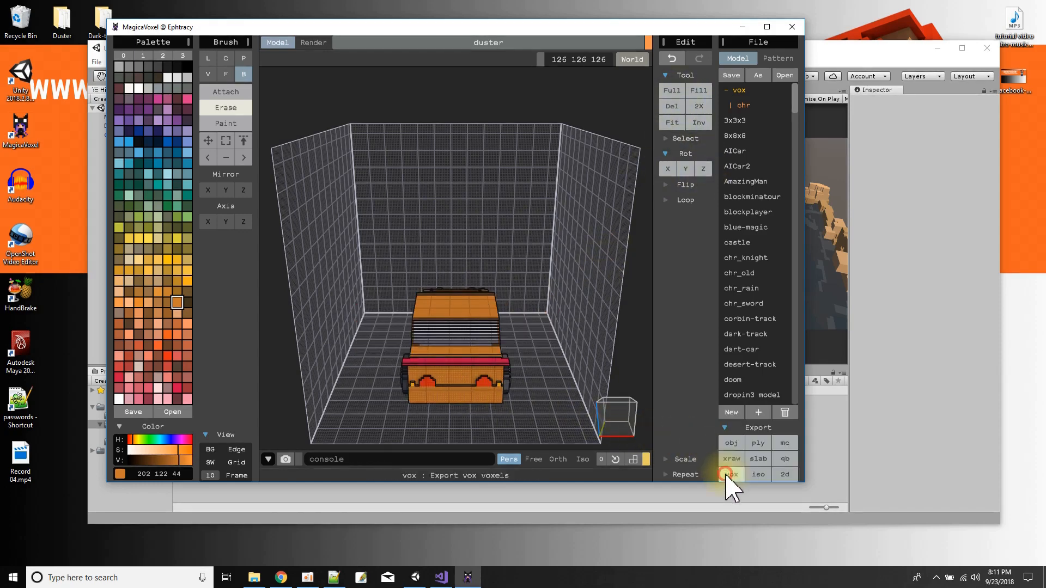
left_click(730, 444)
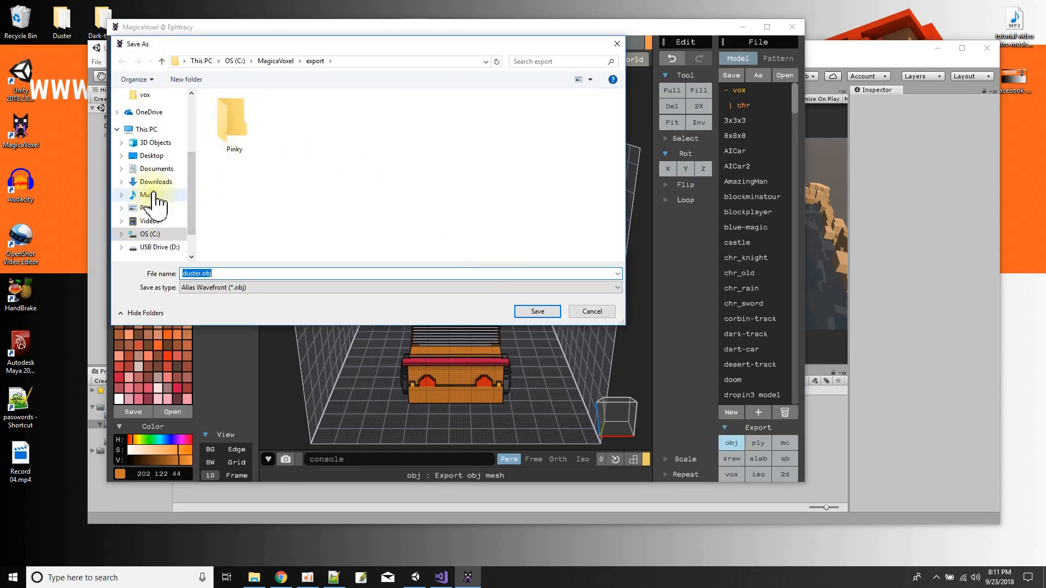
left_click(148, 156)
double_click(299, 137)
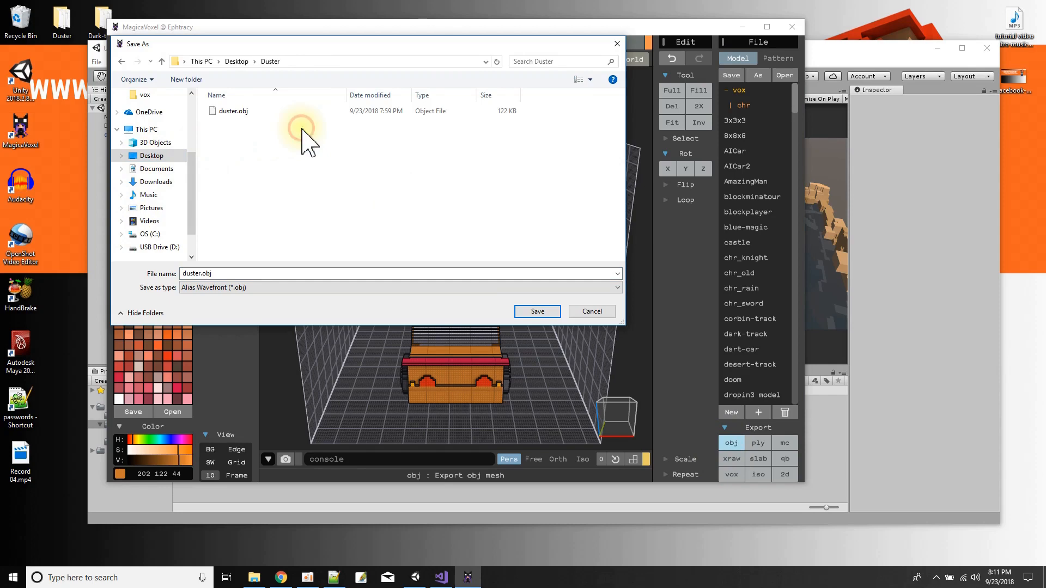
left_click(526, 313)
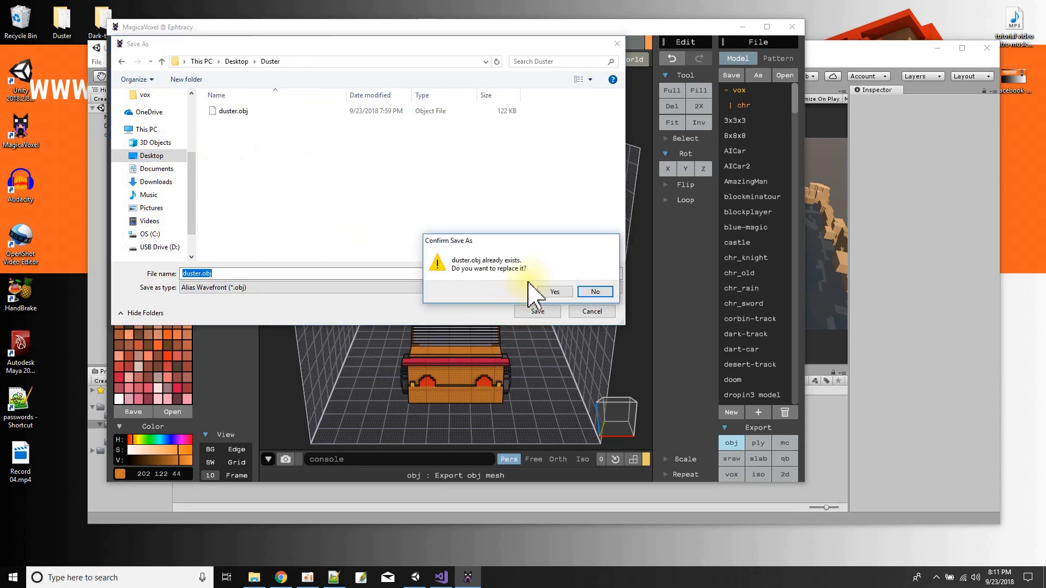
left_click(554, 292)
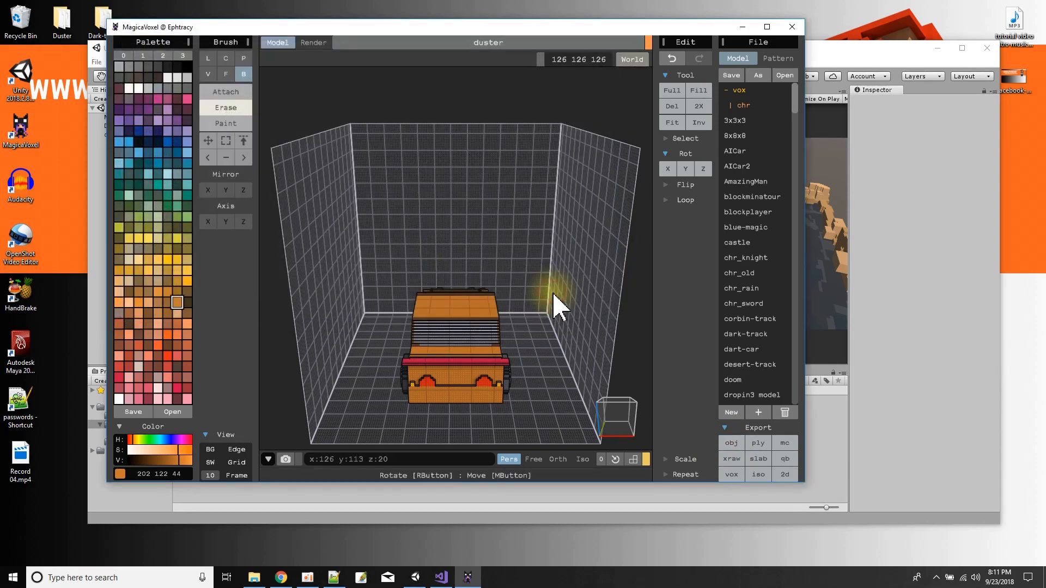
Switch to Unity, import the desktop's Duster folder into Prefabs, and move the misplaced Dark-track folder back out of Duster into Prefabs.
left_click(835, 55)
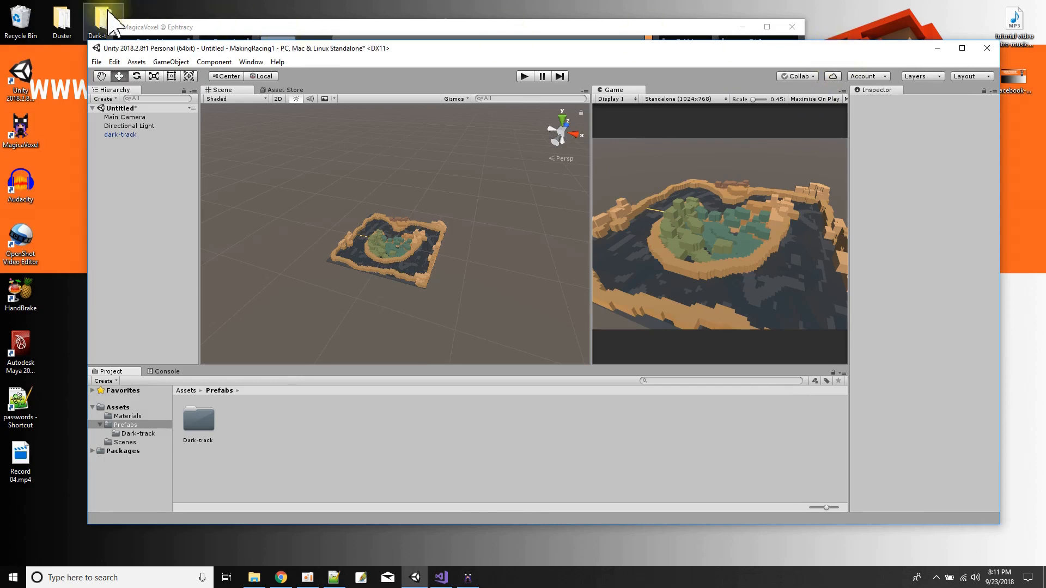
left_click_drag(62, 22, 285, 459)
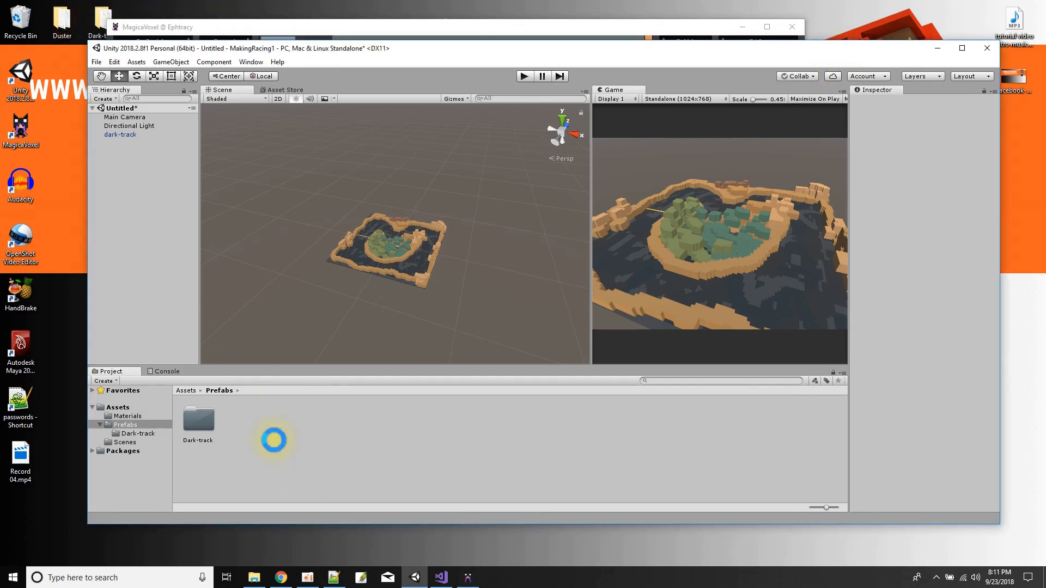
left_click_drag(200, 420, 238, 428)
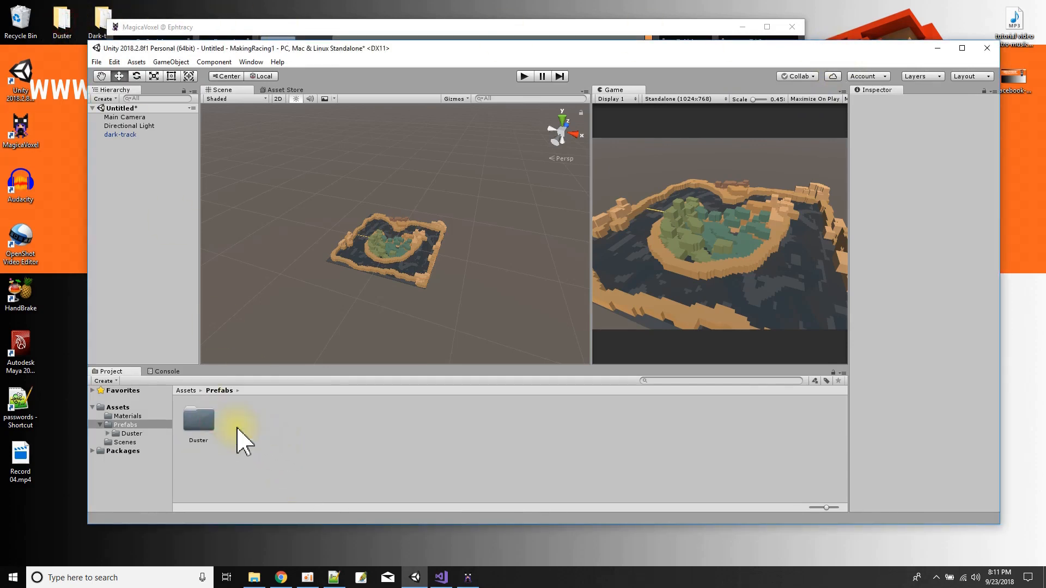
double_click(208, 429)
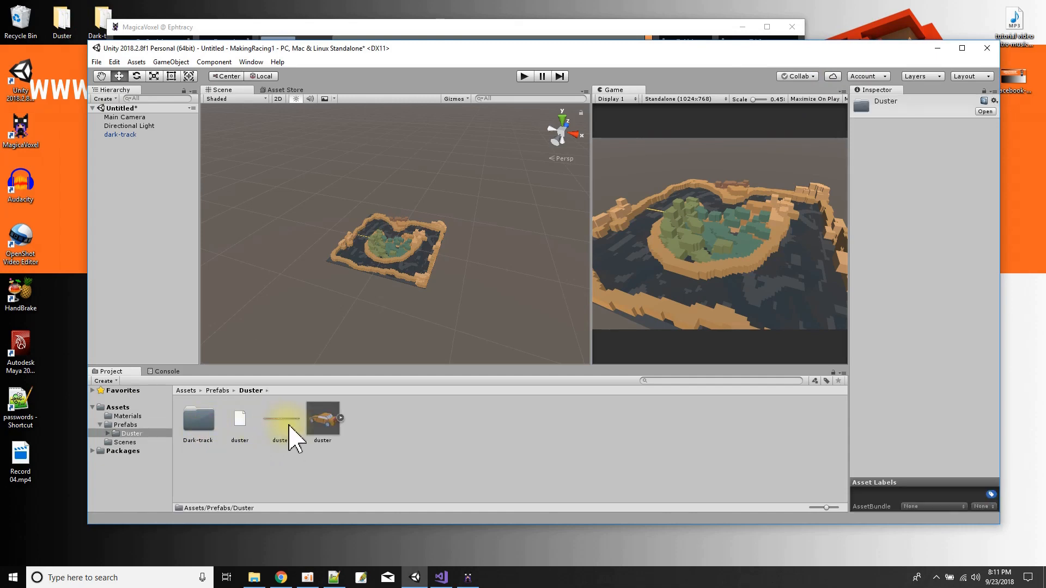
left_click_drag(212, 405, 122, 425)
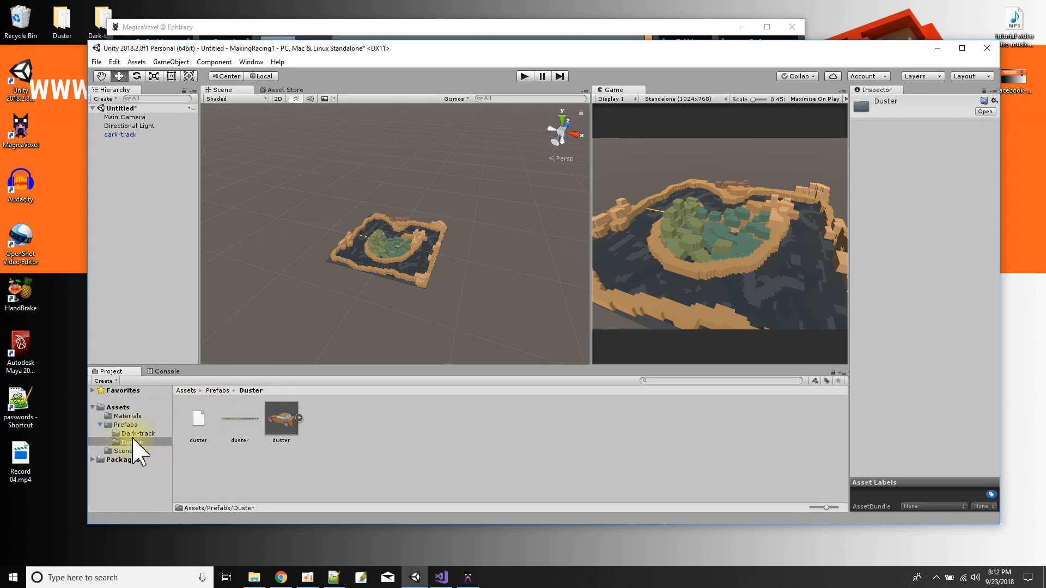
Place the re-imported duster model in the scene and frame it to check its orientation.
left_click_drag(285, 424, 419, 266)
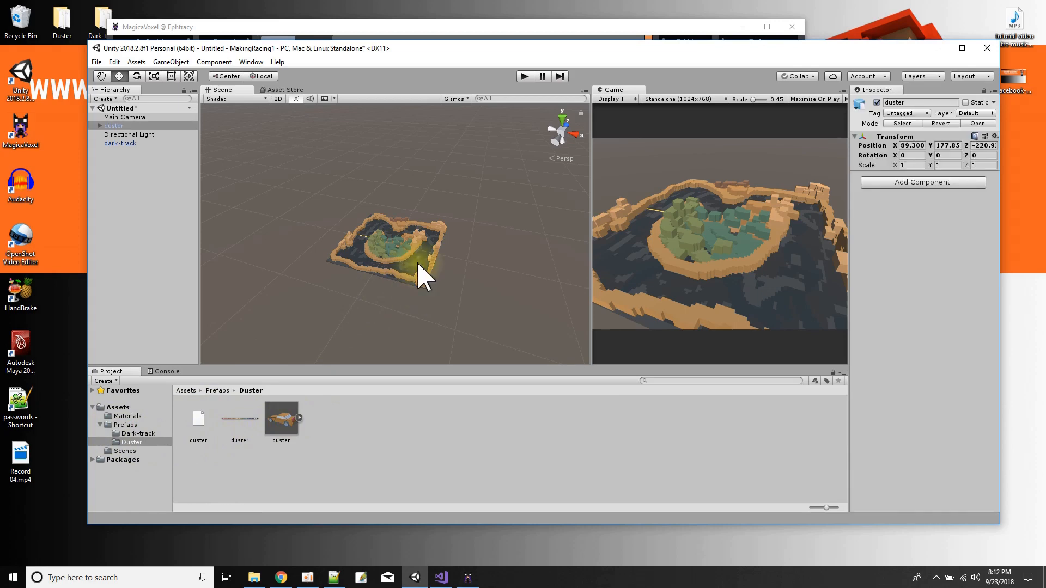
double_click(121, 128)
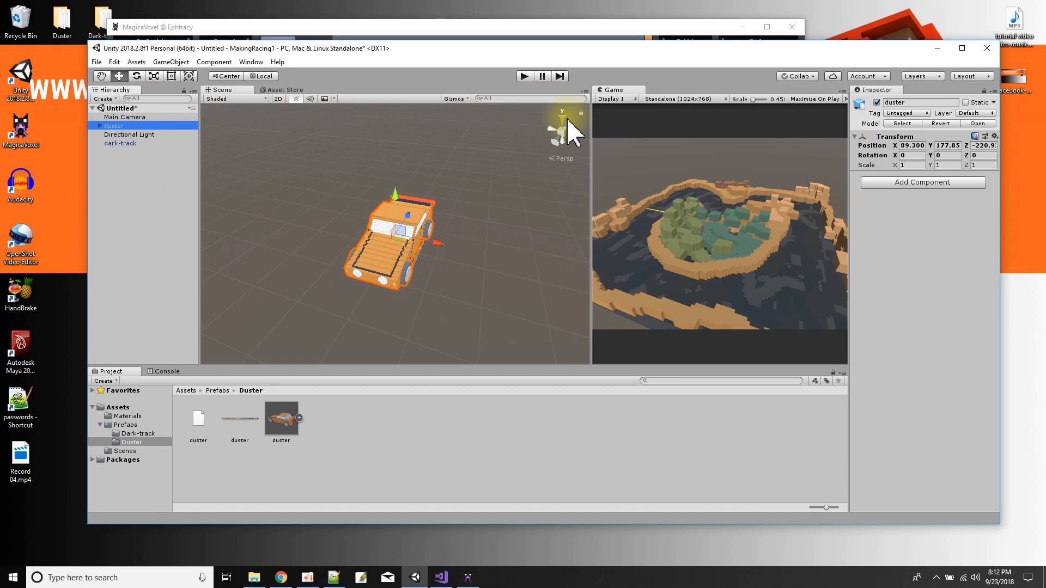
Delete the re-imported Duster folder from Prefabs and confirm the deletion.
right_click(137, 443)
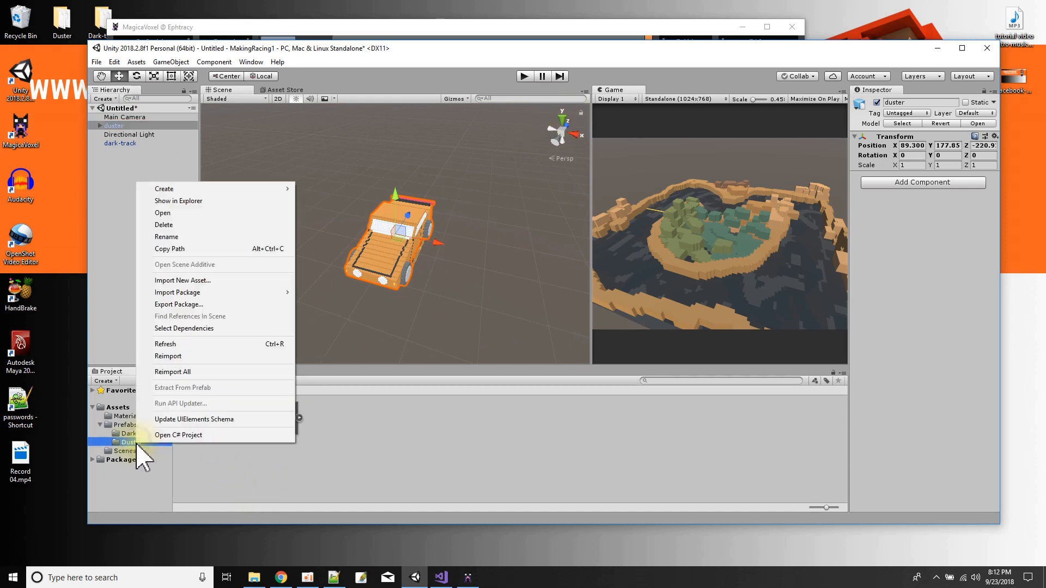
left_click(164, 226)
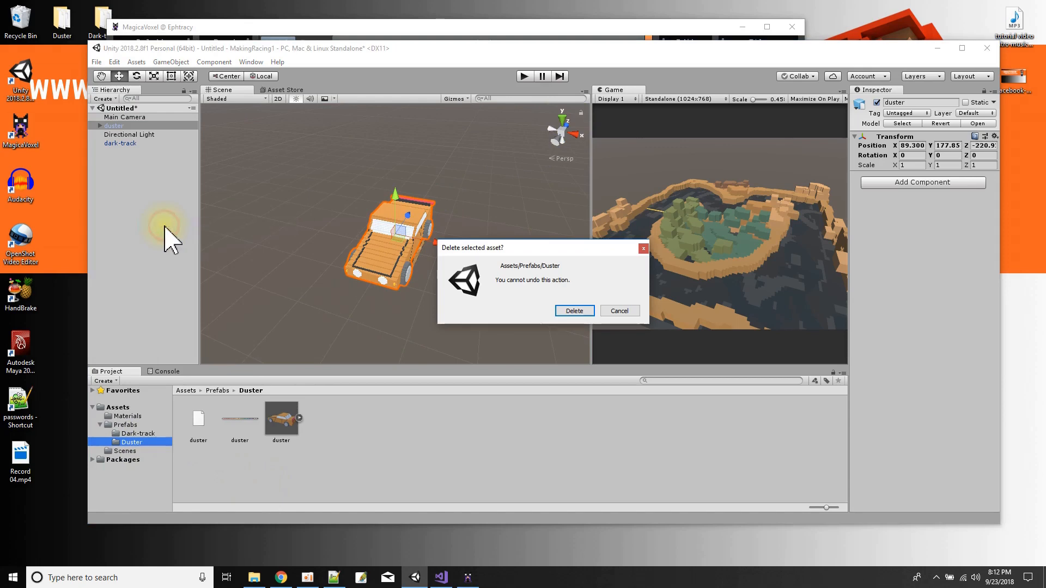
left_click(558, 308)
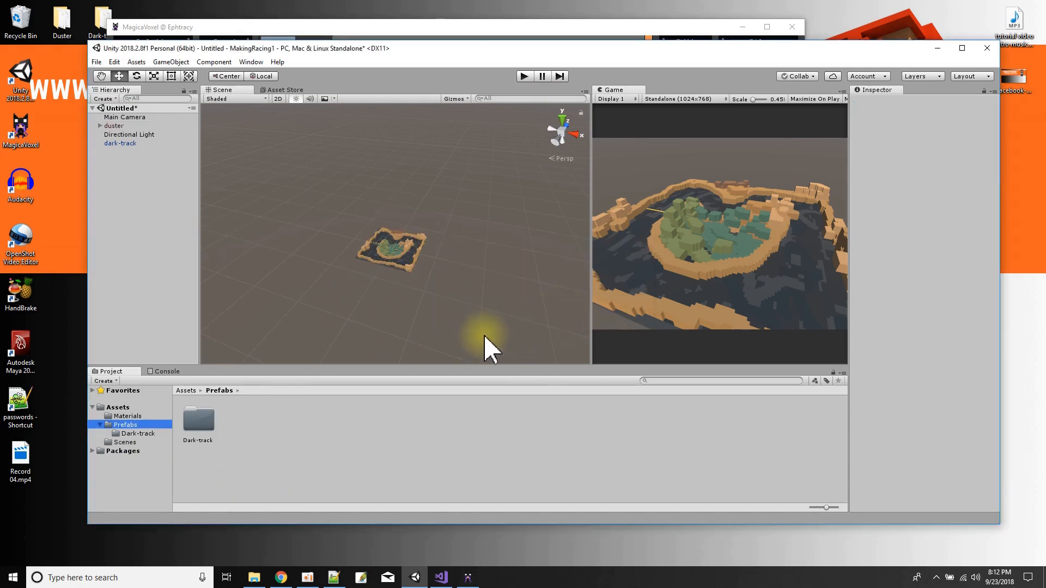
Switch to MagicaVoxel and rotate the duster model about the Z axis two times so that it faces the opposite way.
left_click(468, 577)
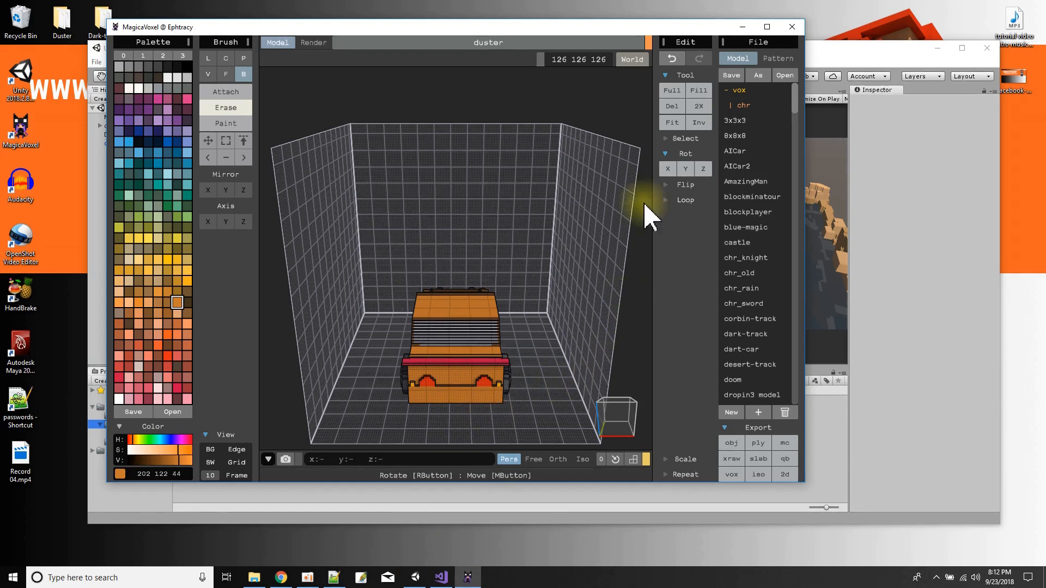
left_click(702, 169)
left_click(703, 170)
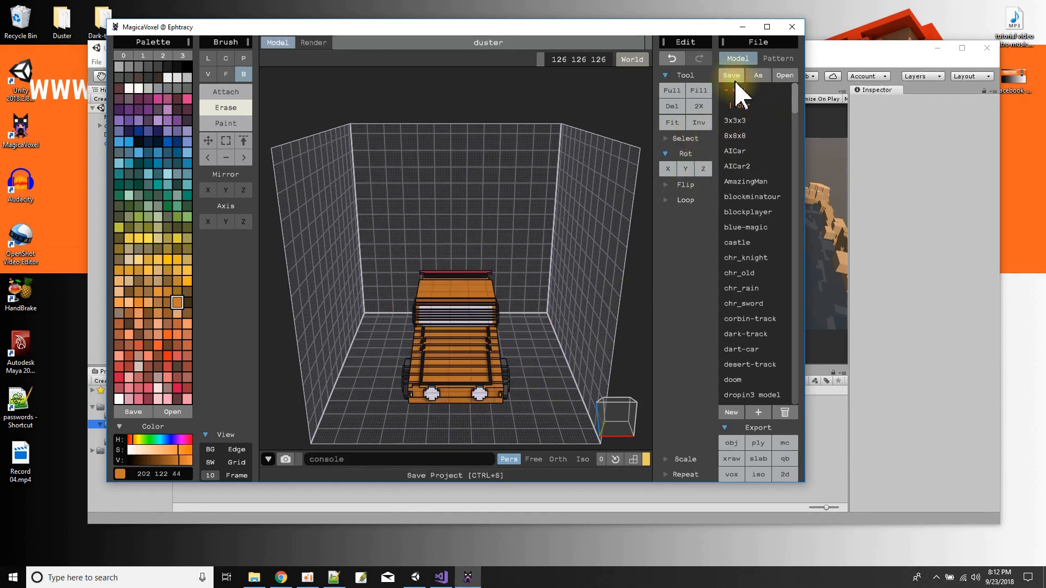
Export the rotated model as duster.obj into the desktop's Duster folder, replacing the existing file, and close MagicaVoxel.
left_click(731, 443)
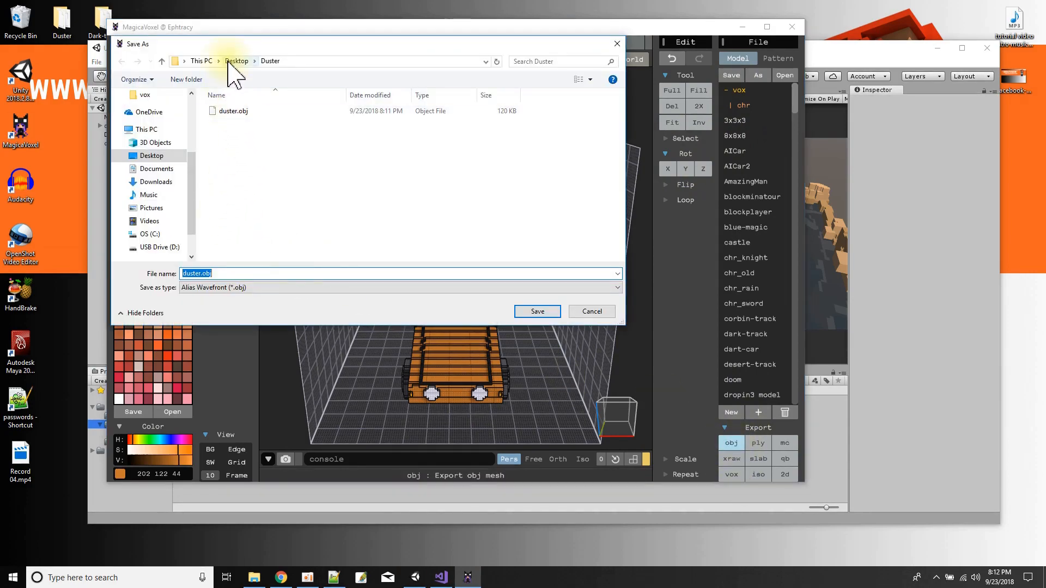
left_click(531, 313)
left_click(555, 291)
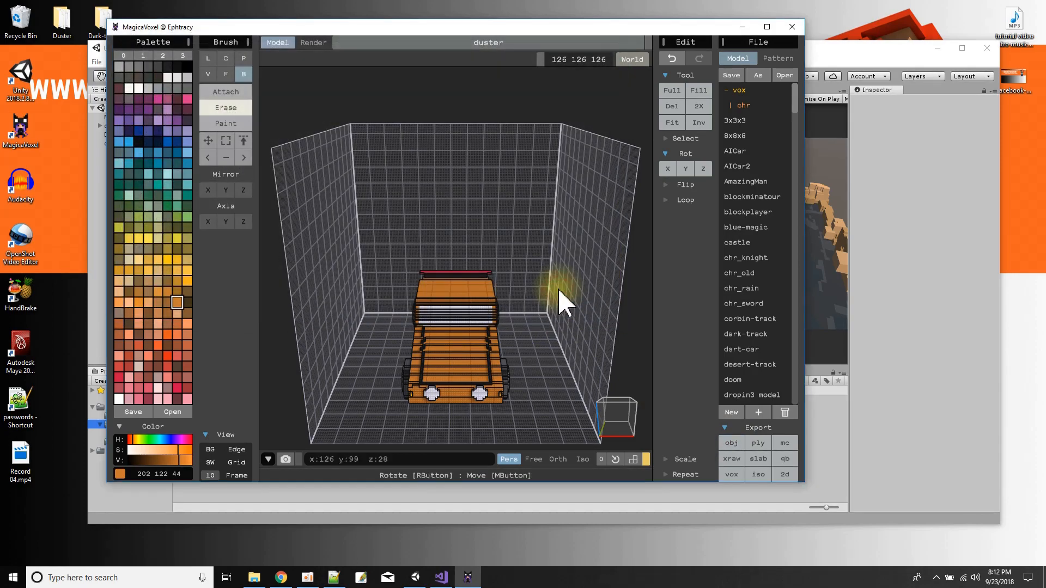
left_click(791, 26)
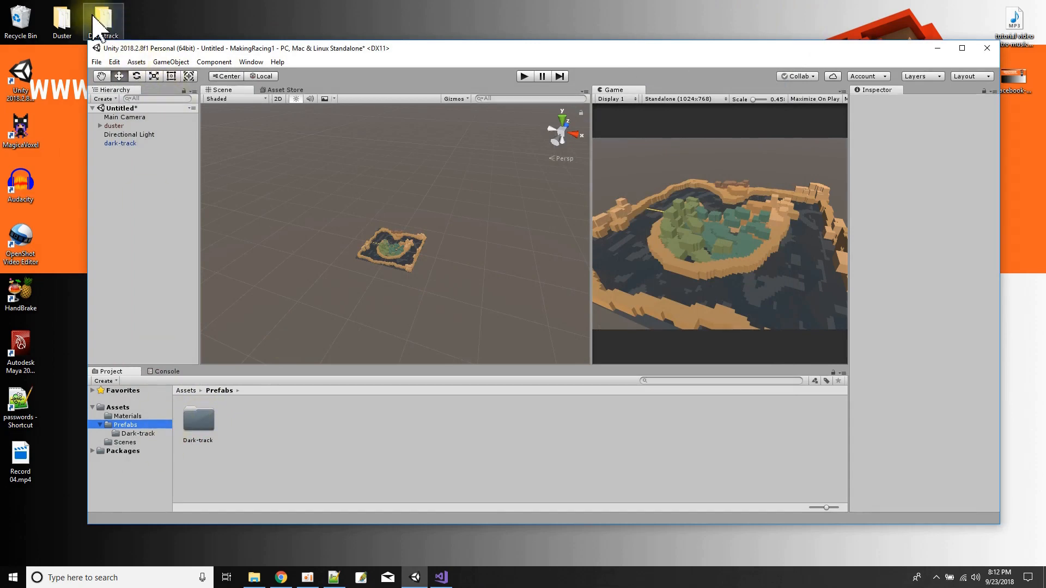
Import the desktop's Duster folder into Unity's Prefabs, open the imported folder, and select the duster car in the scene.
left_click_drag(61, 22, 261, 446)
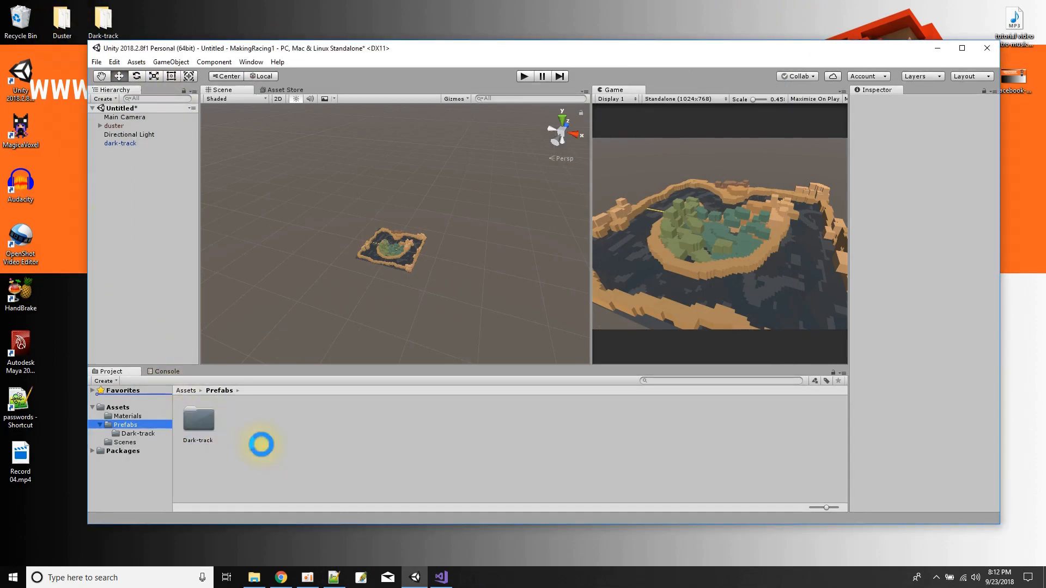
left_click(245, 420)
double_click(244, 421)
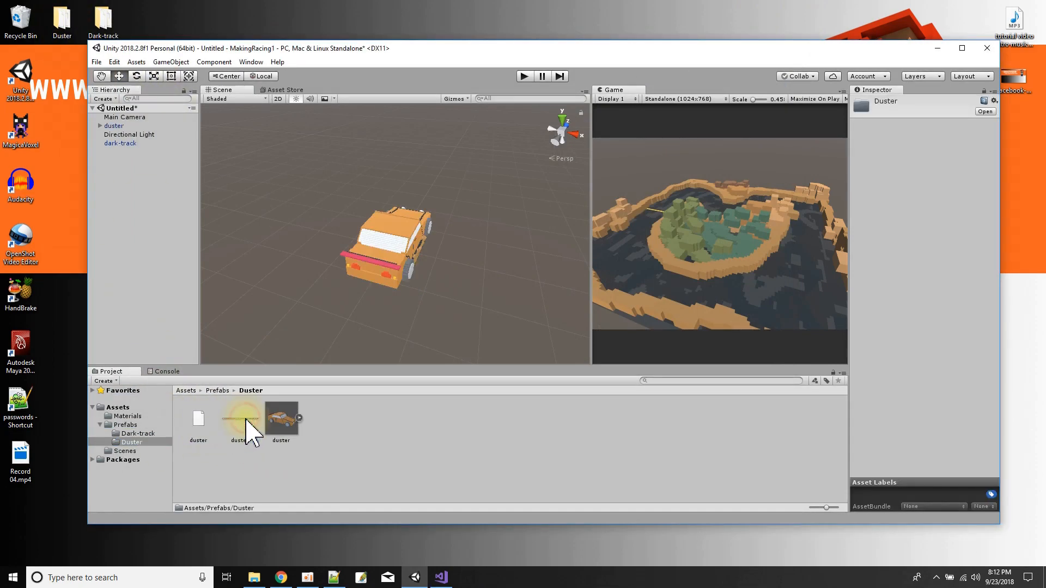
left_click(399, 267)
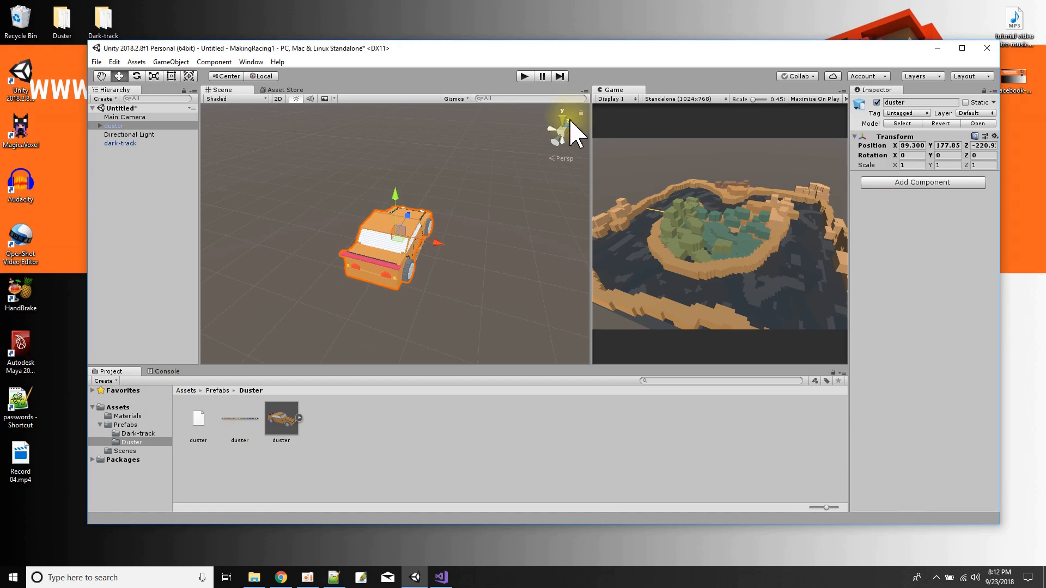
Move the child duster mesh out of its parent to the scene's top level, breaking the prefab instance, and delete the empty parent.
left_click(100, 126)
left_click(120, 134)
left_click_drag(124, 161, 124, 158)
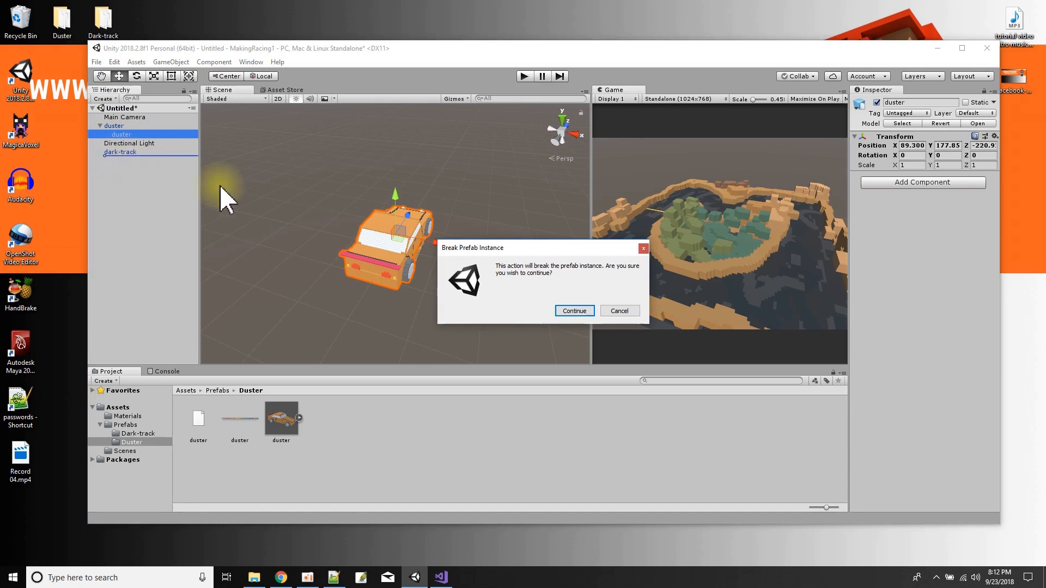
left_click(570, 312)
left_click(113, 126)
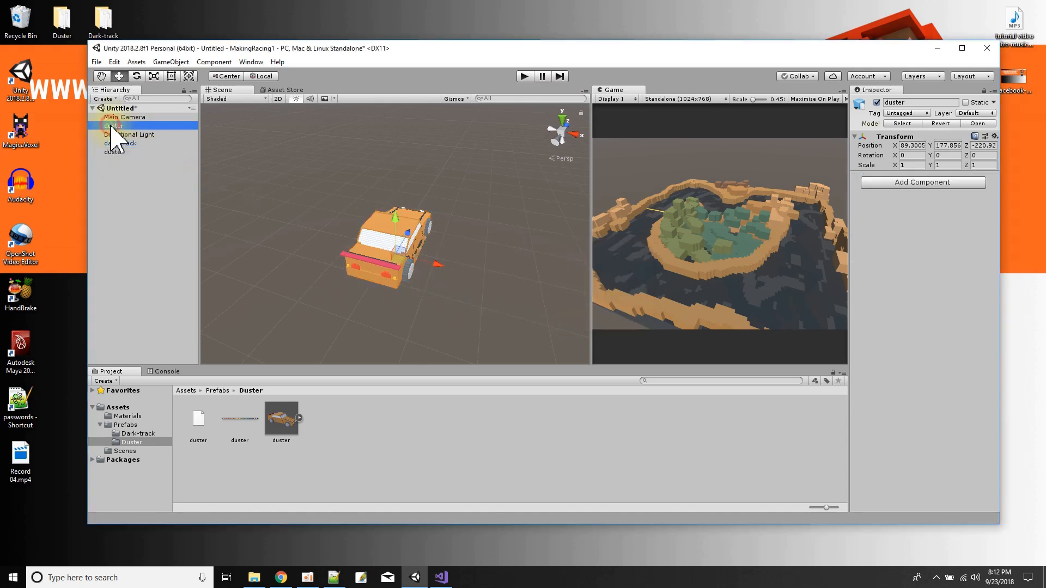
key("Delete")
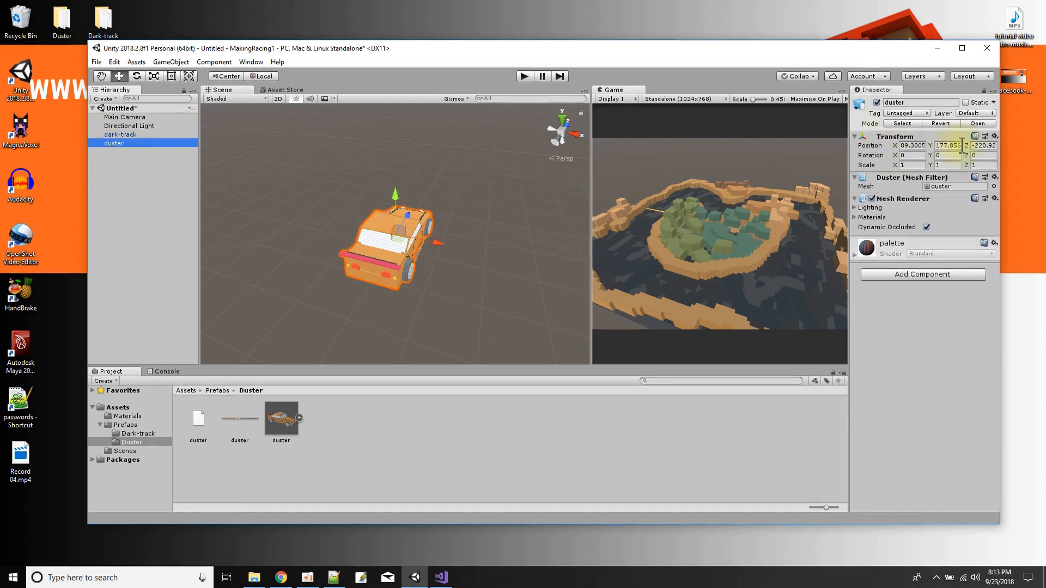
Reset the duster's transform and scale the car down uniformly to about 0.097.
left_click(995, 136)
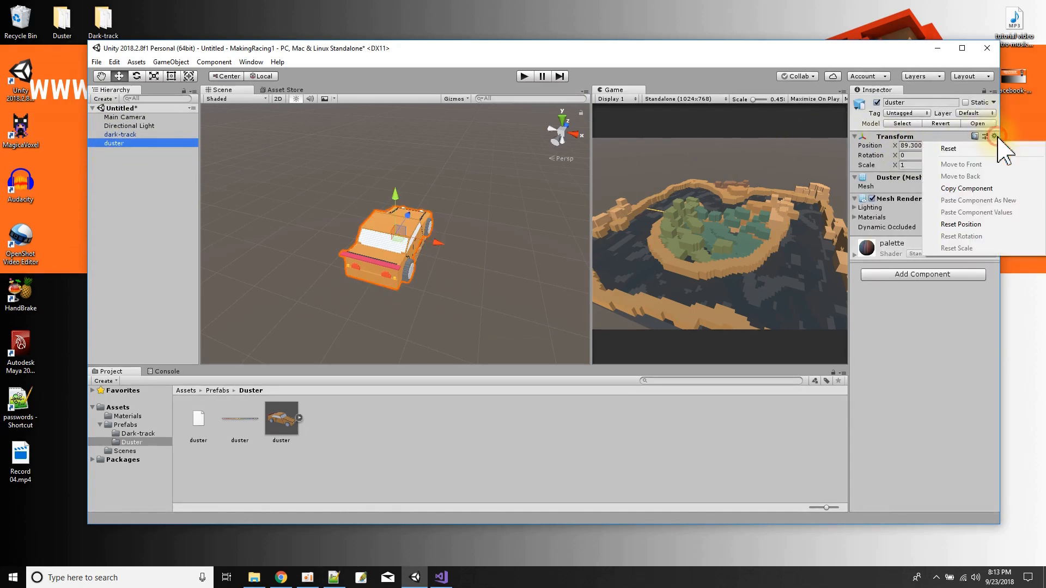
left_click(967, 147)
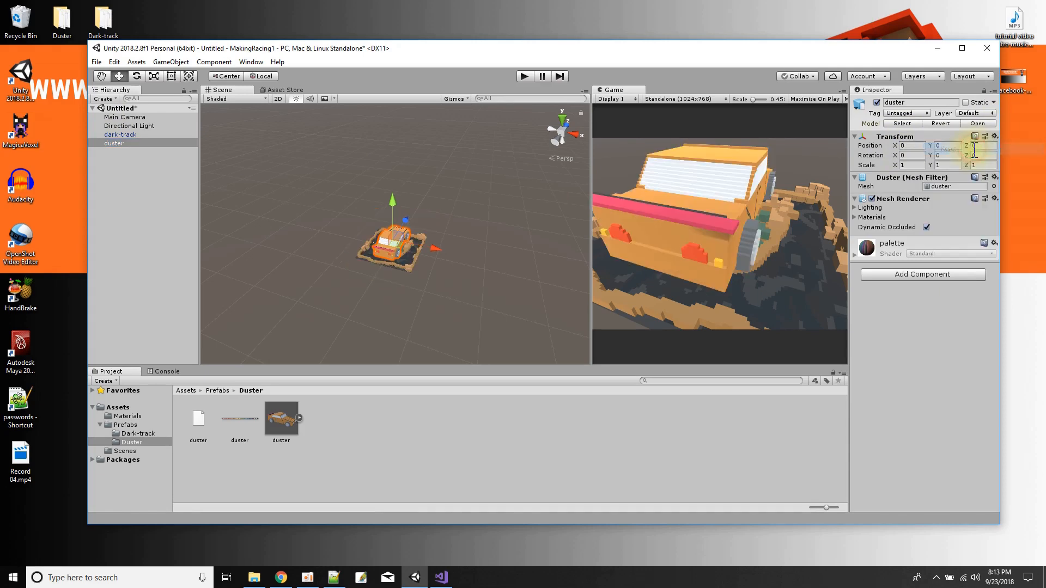
double_click(112, 143)
scroll(450, 321, "up", 5)
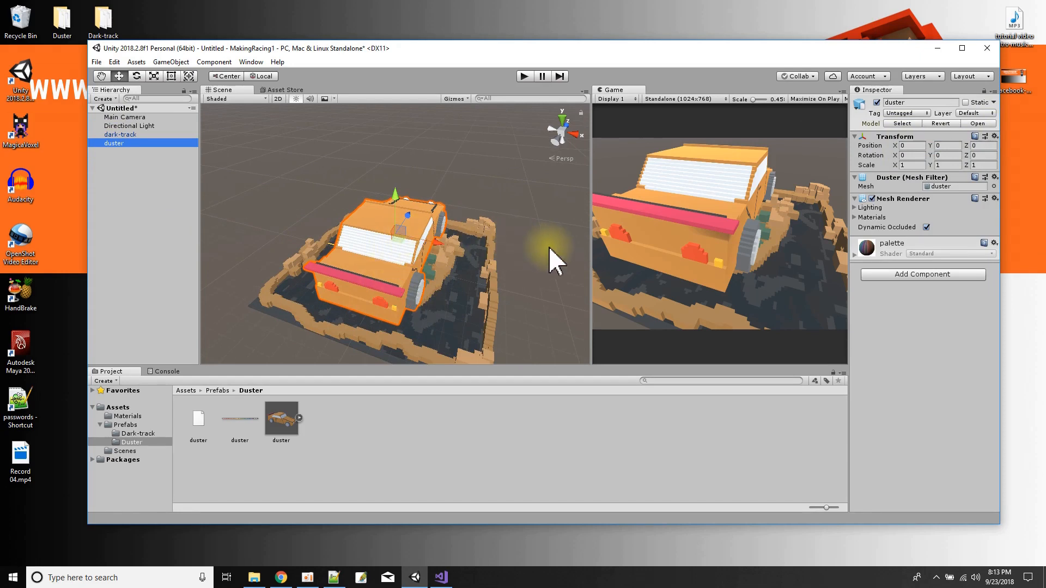
left_click(153, 76)
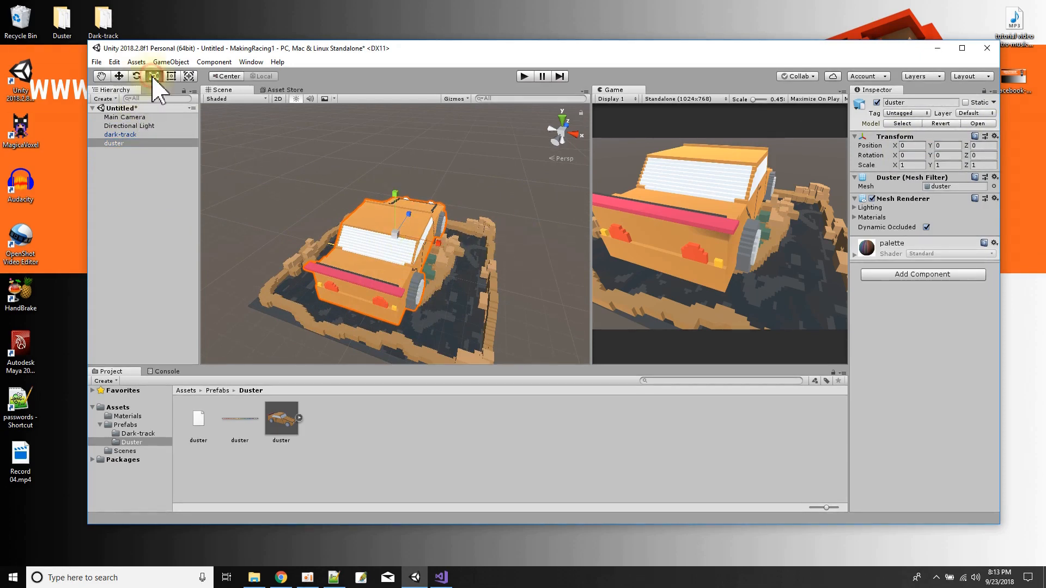
left_click_drag(396, 238, 352, 244)
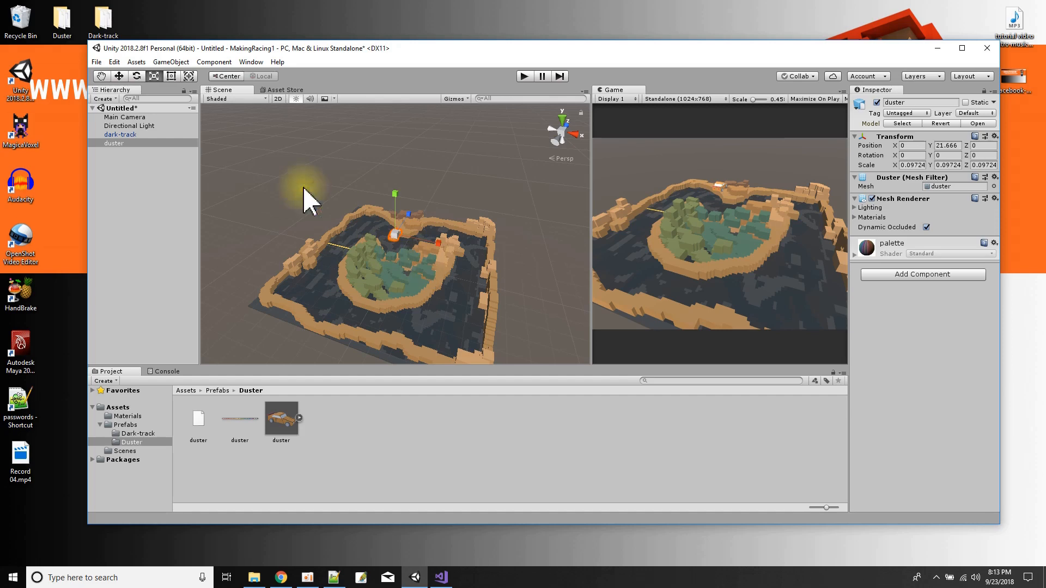
Move the duster down onto the road beside the track's central island, to about X 44.6, Y 2.9, Z -21.
left_click(119, 76)
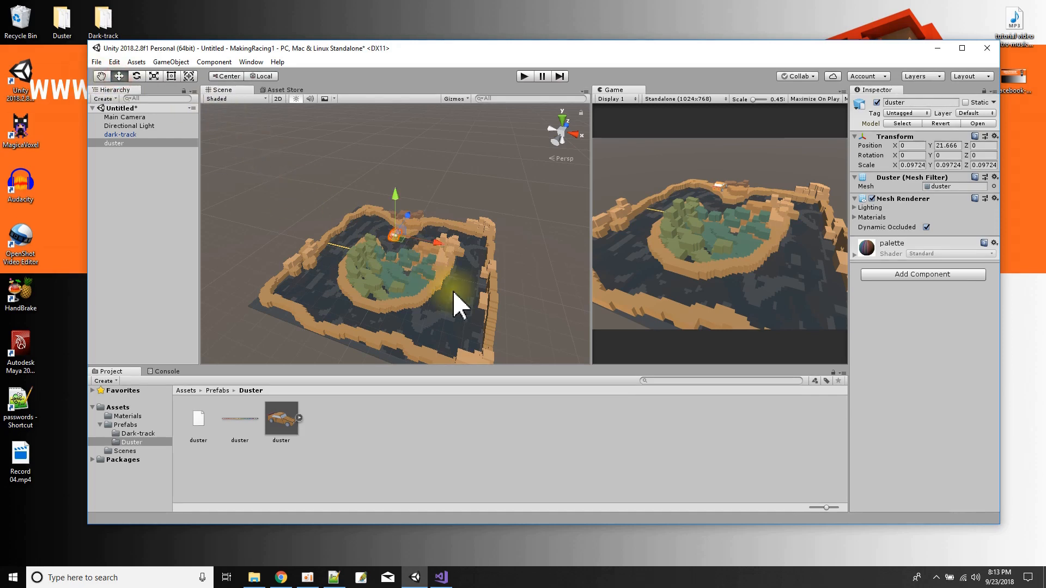
left_click_drag(395, 199, 462, 273)
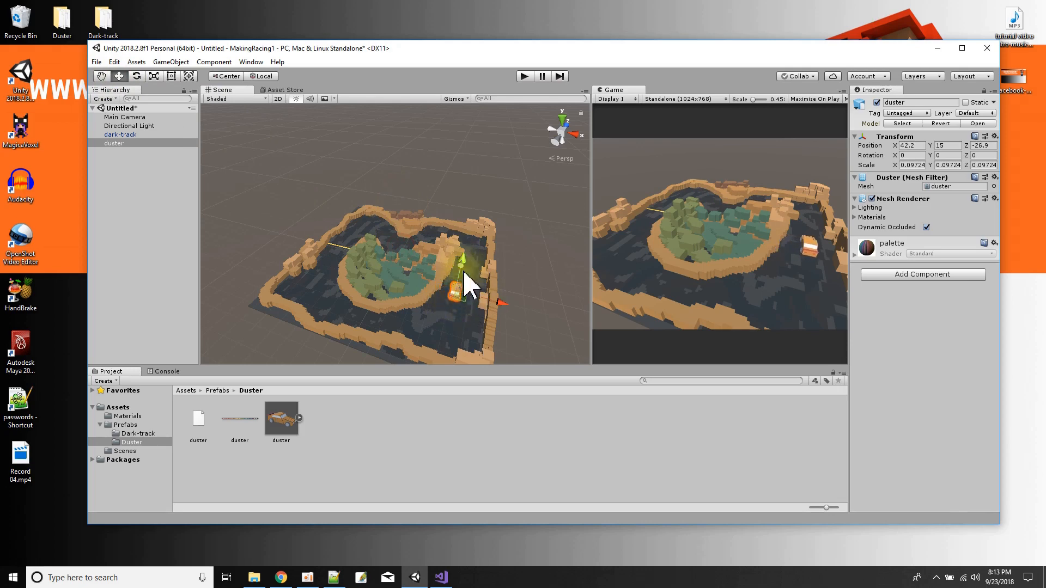
scroll(459, 304, "up", 3)
middle_click_drag(459, 305, 392, 235)
scroll(400, 250, "up", 2)
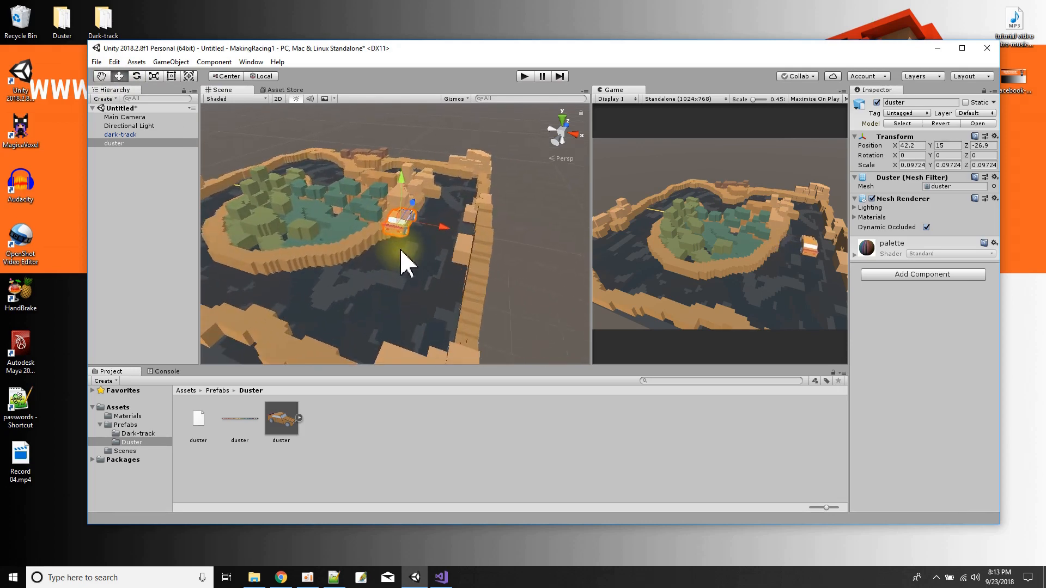
scroll(406, 266, "up", 2)
left_click_drag(409, 180, 432, 260)
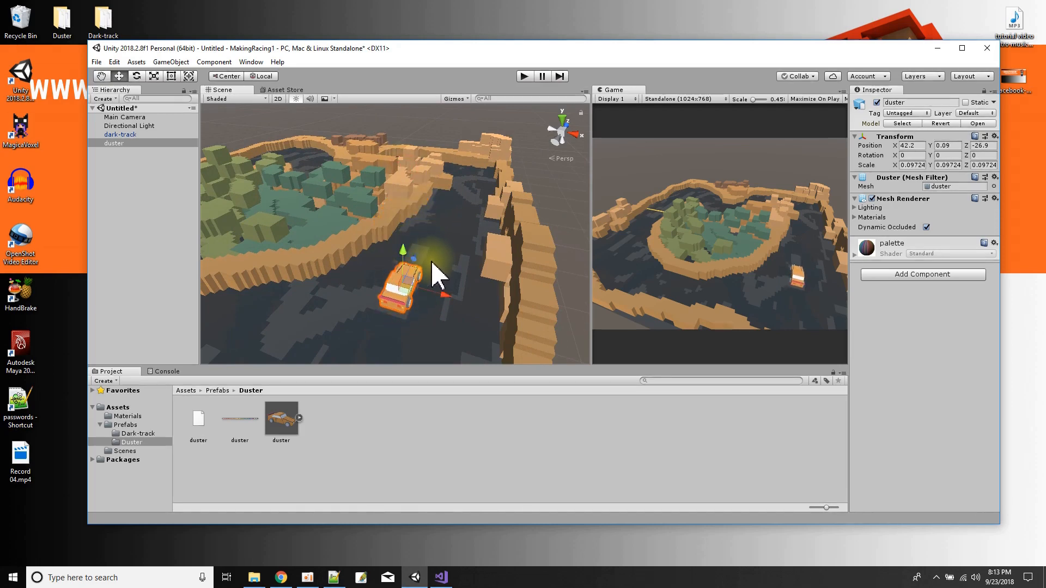
left_click_drag(417, 297, 456, 248, "alt")
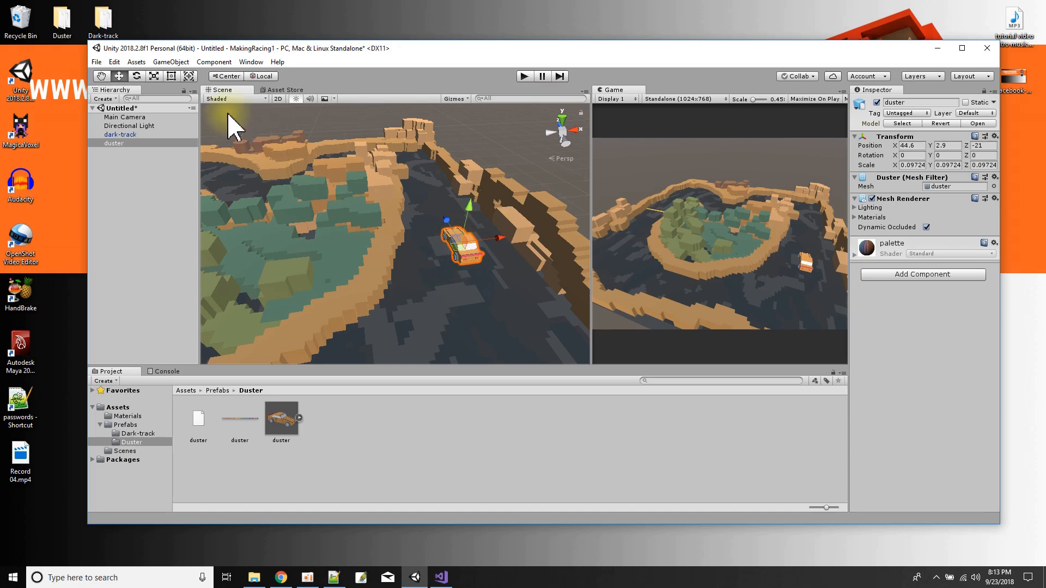
Shrink the duster further and set its scale to 0.03 on the X, Y and Z axes.
left_click(153, 77)
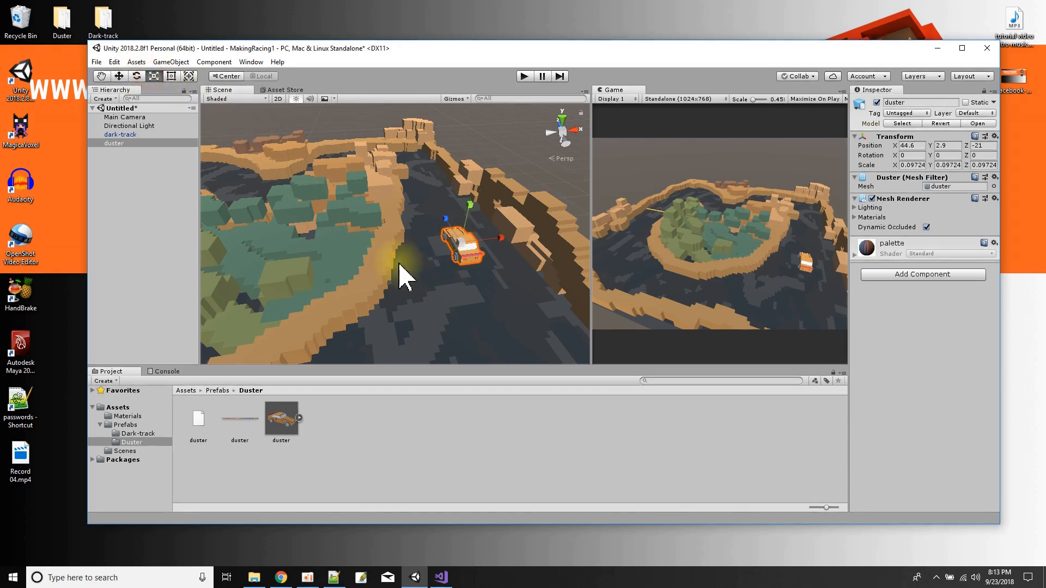
left_click_drag(459, 244, 434, 253)
double_click(114, 143)
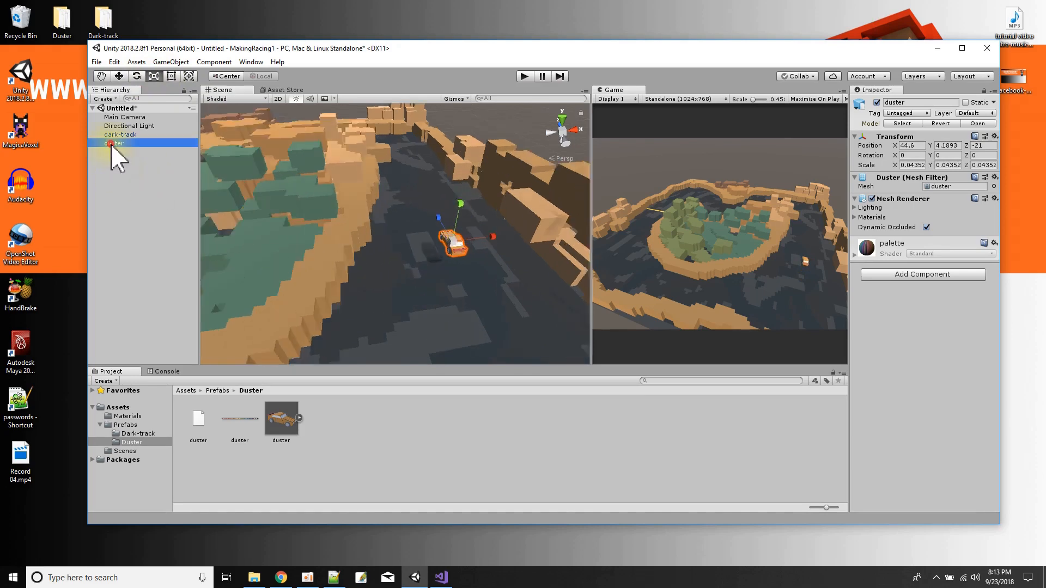
left_click_drag(425, 322, 451, 264, "alt")
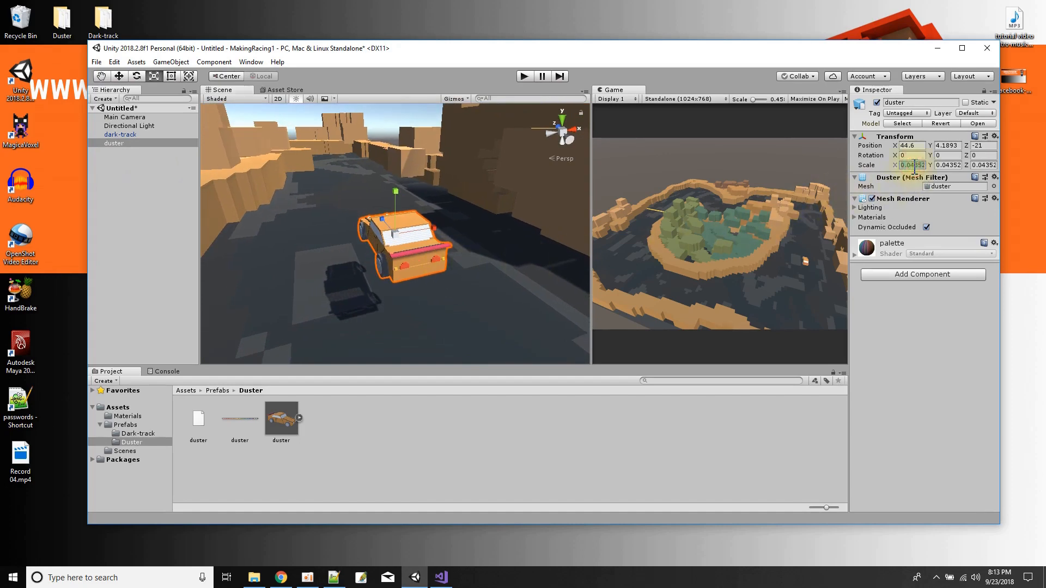
type("0.")
type("0")
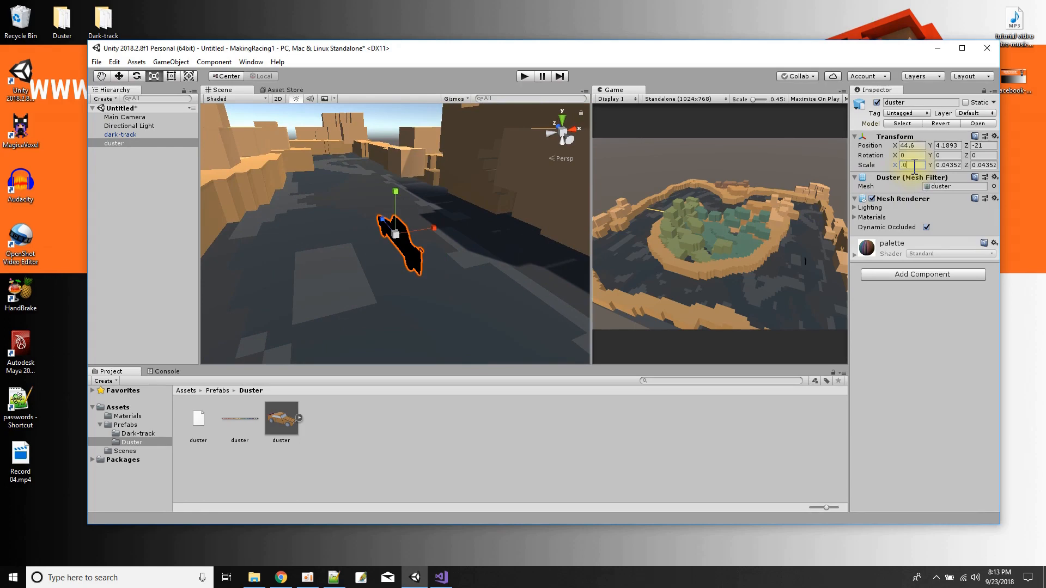
type("3")
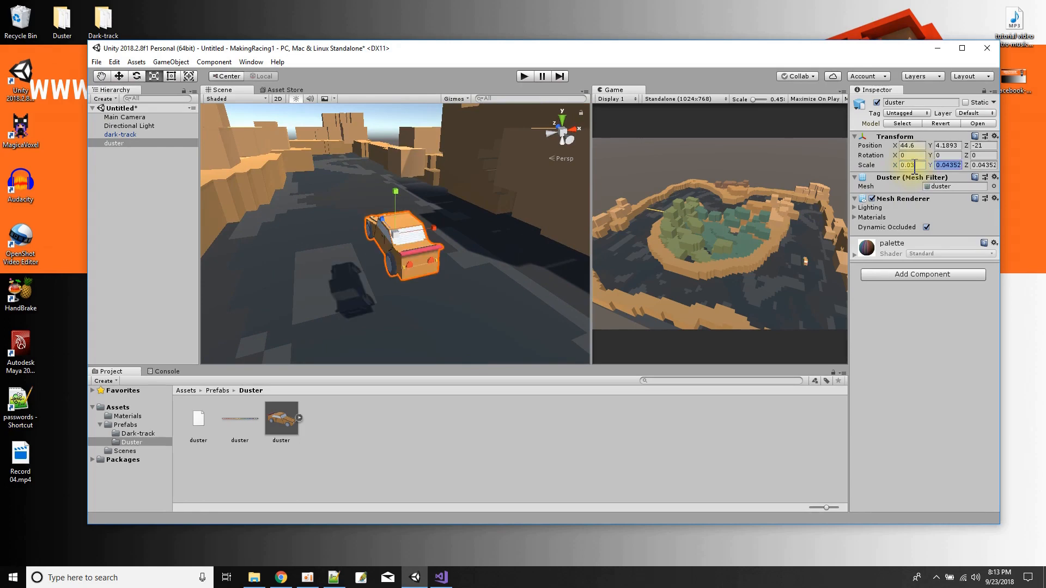
type("0.03")
key("Tab")
type(".03")
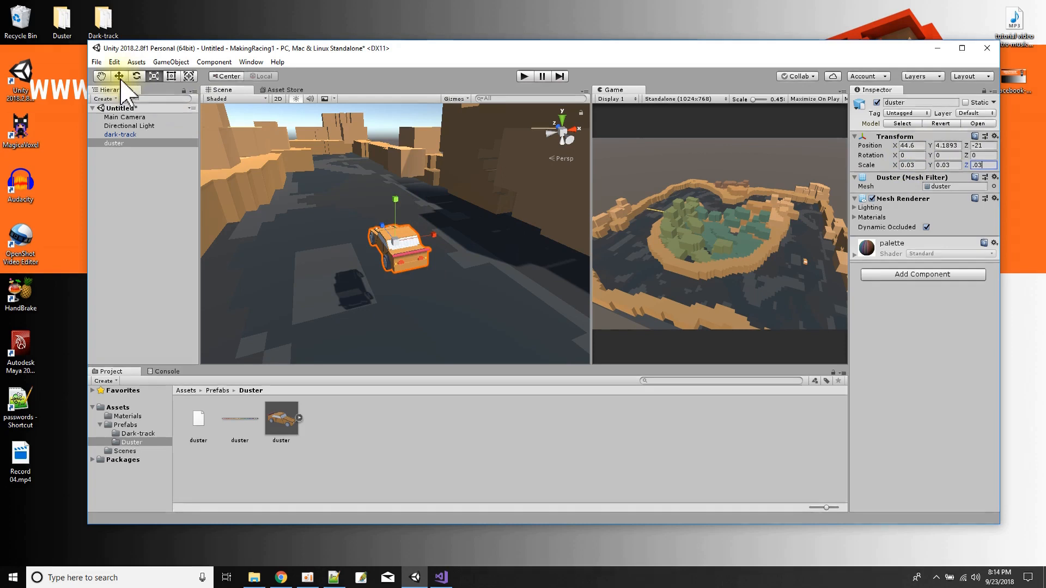
Lower the duster onto the track surface at about Y 1.19 and save it as a prefab in the Duster folder.
left_click_drag(402, 211, 416, 259)
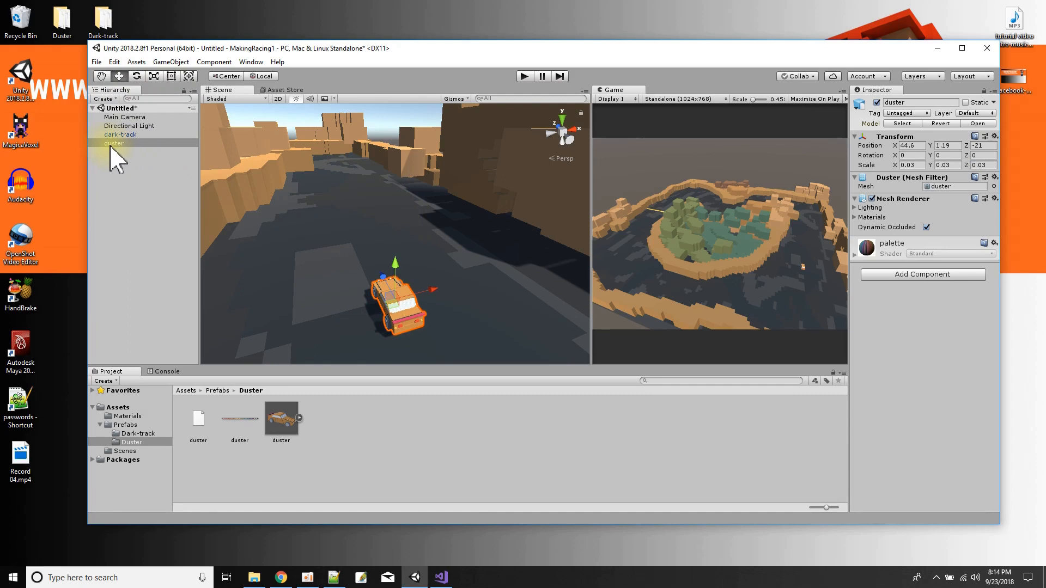
left_click_drag(112, 144, 357, 440)
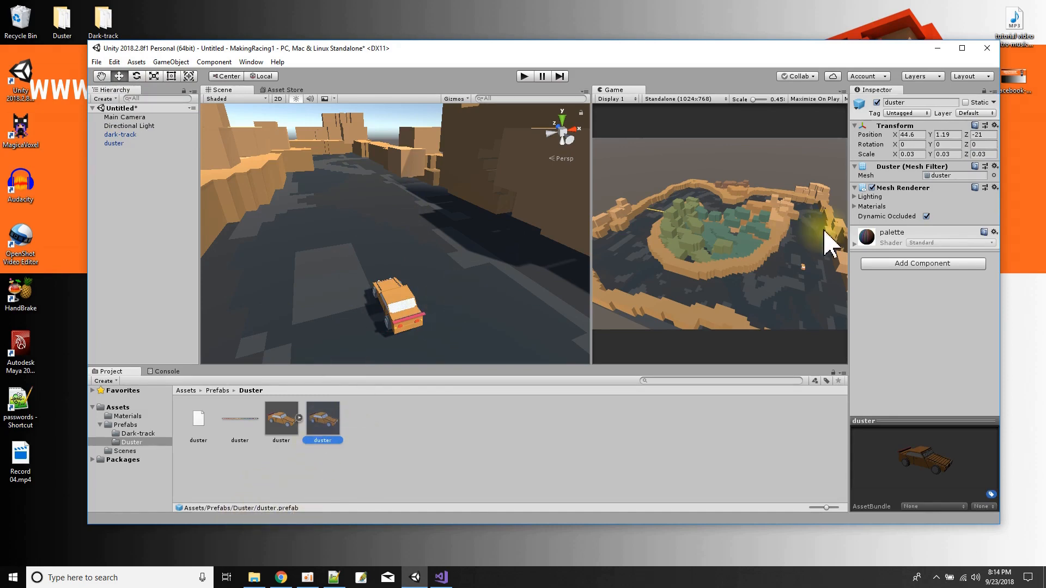
Add a Mesh Collider with Convex enabled to the duster prefab.
left_click(905, 263)
left_click(892, 426)
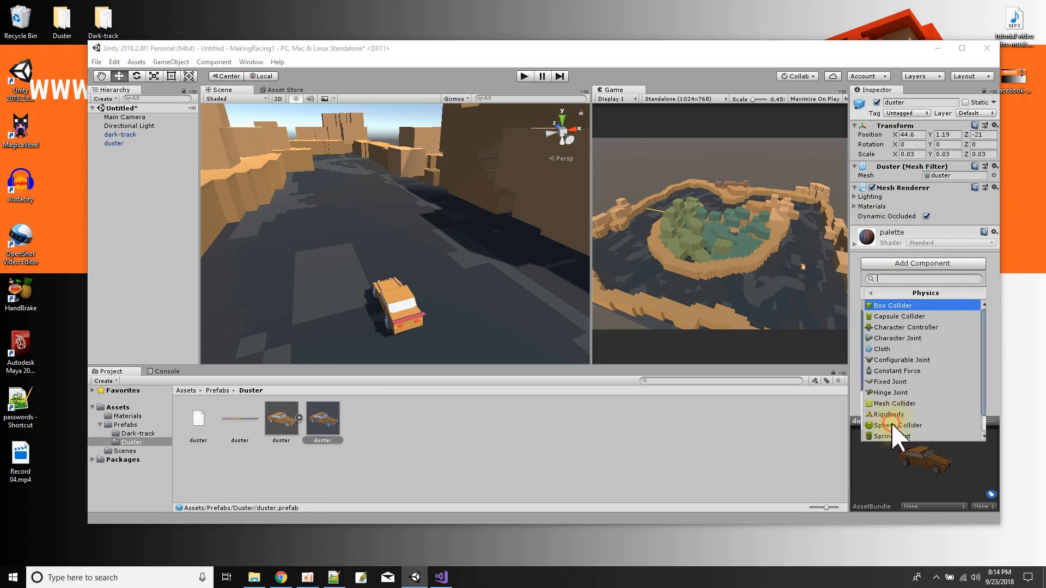
left_click(893, 403)
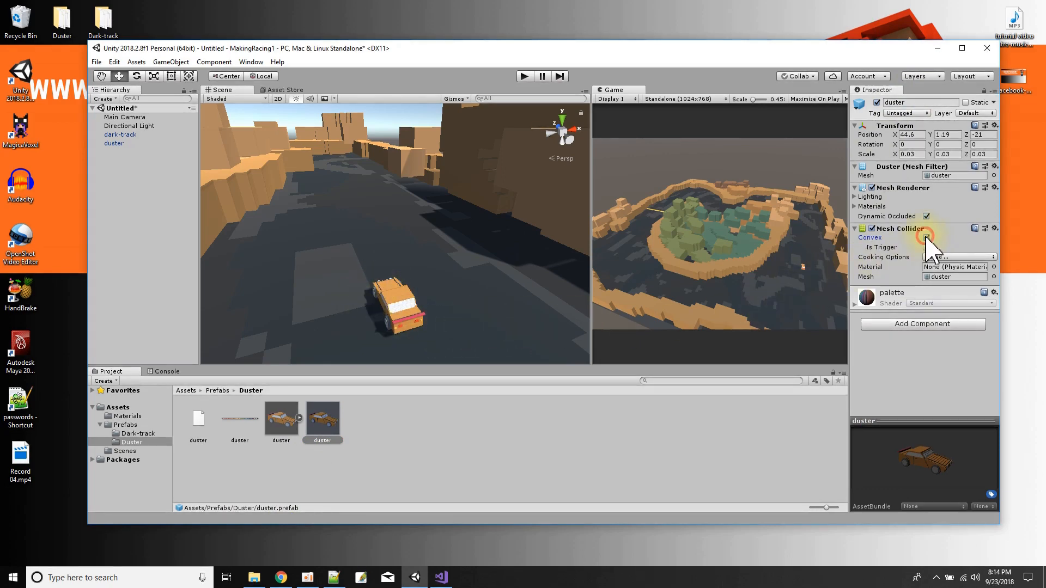
Add a Rigidbody physics component to the duster in the scene.
left_click(114, 143)
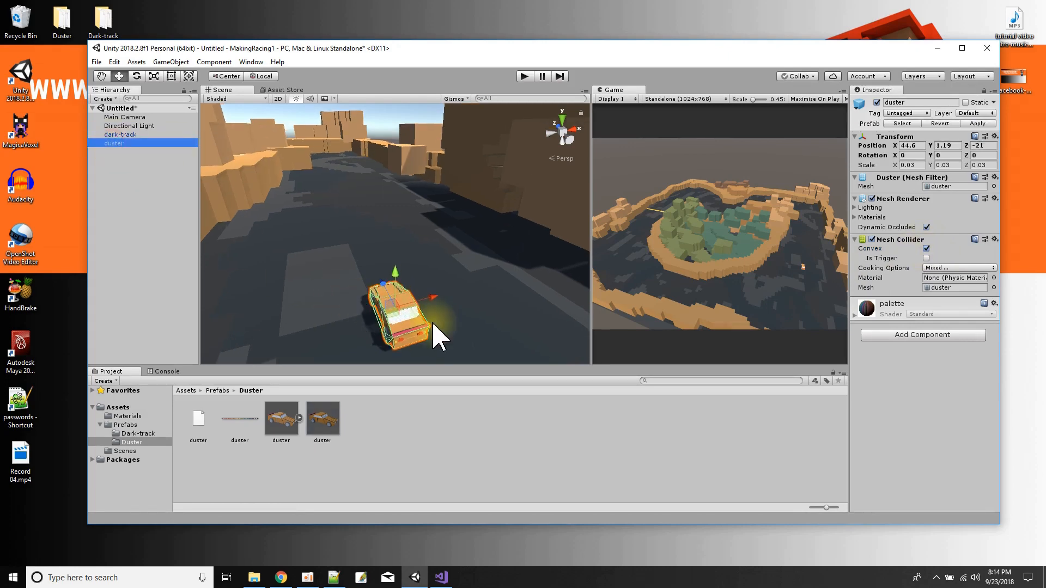
left_click(126, 142)
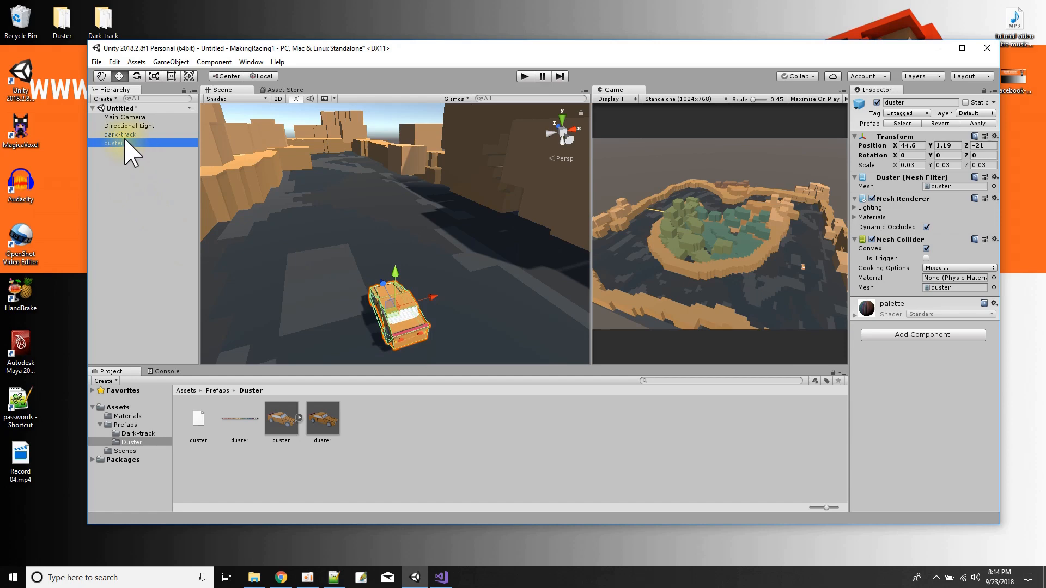
double_click(126, 143)
left_click_drag(427, 309, 402, 289, "alt")
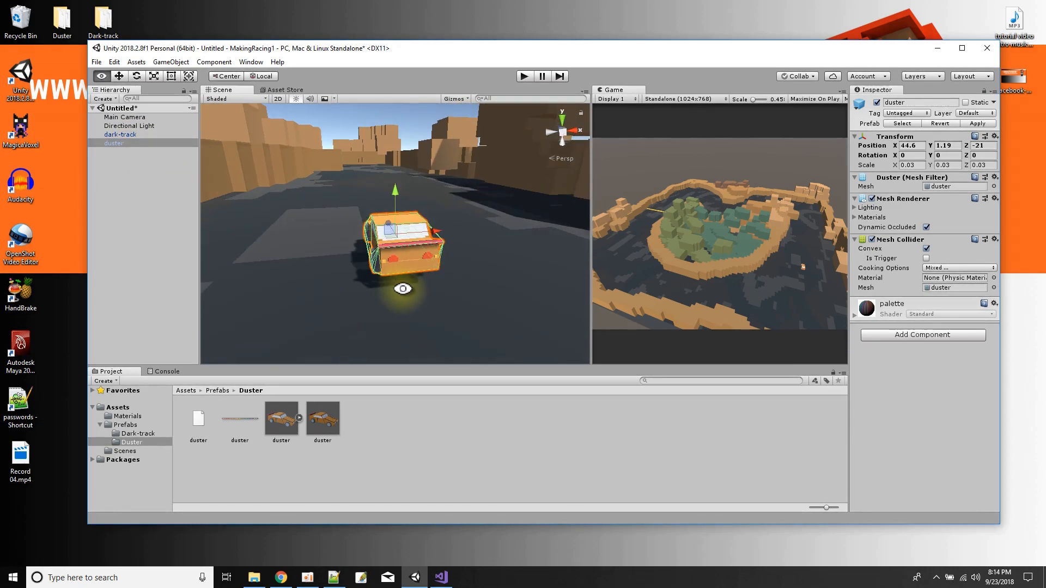
left_click(914, 335)
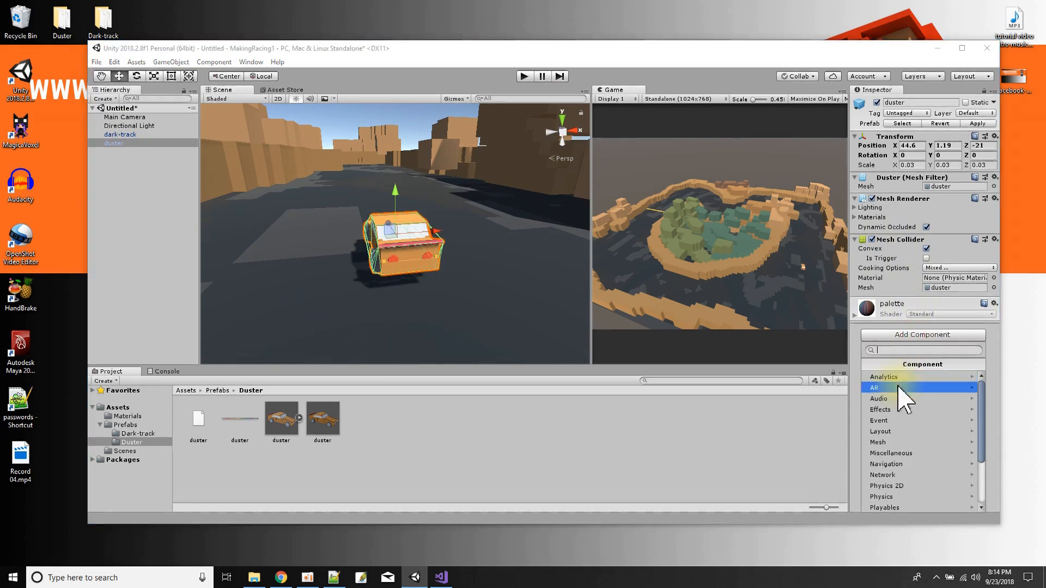
scroll(906, 474, "down", 3)
left_click(884, 432)
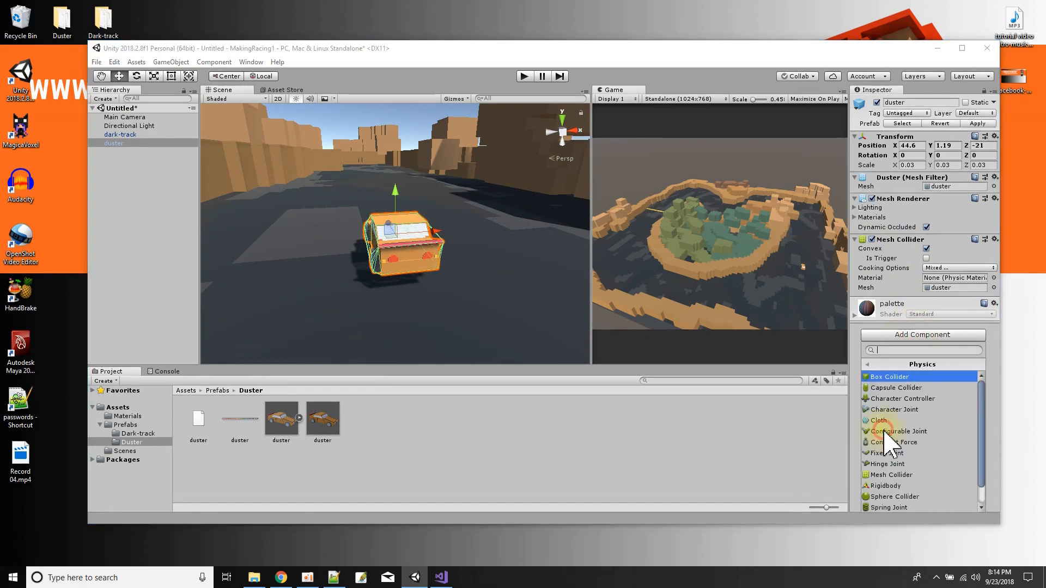
left_click(897, 486)
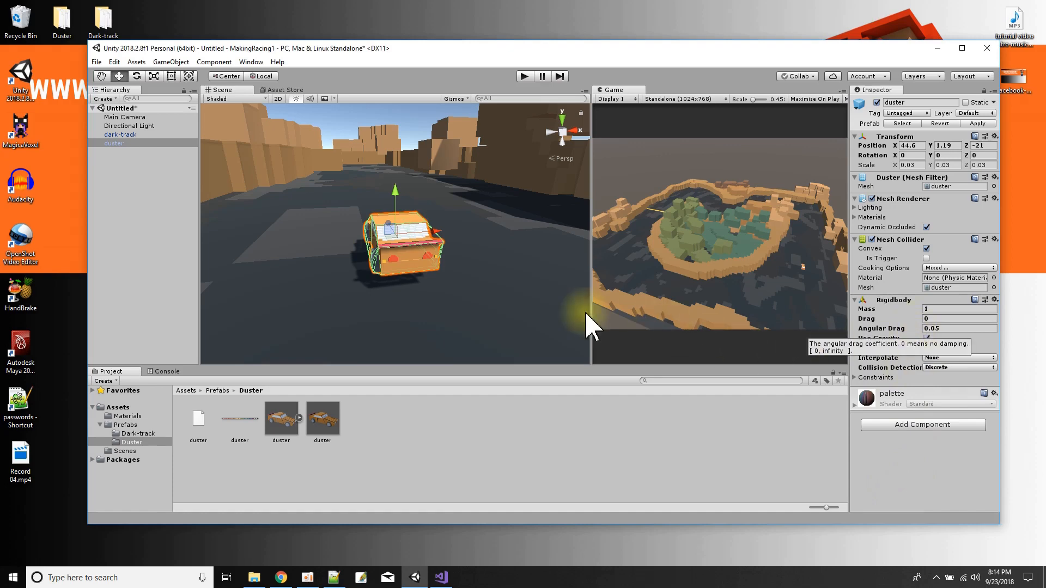
Apply the duster's component changes to its prefab and briefly play-test the scene.
left_click_drag(397, 290, 373, 315, "alt")
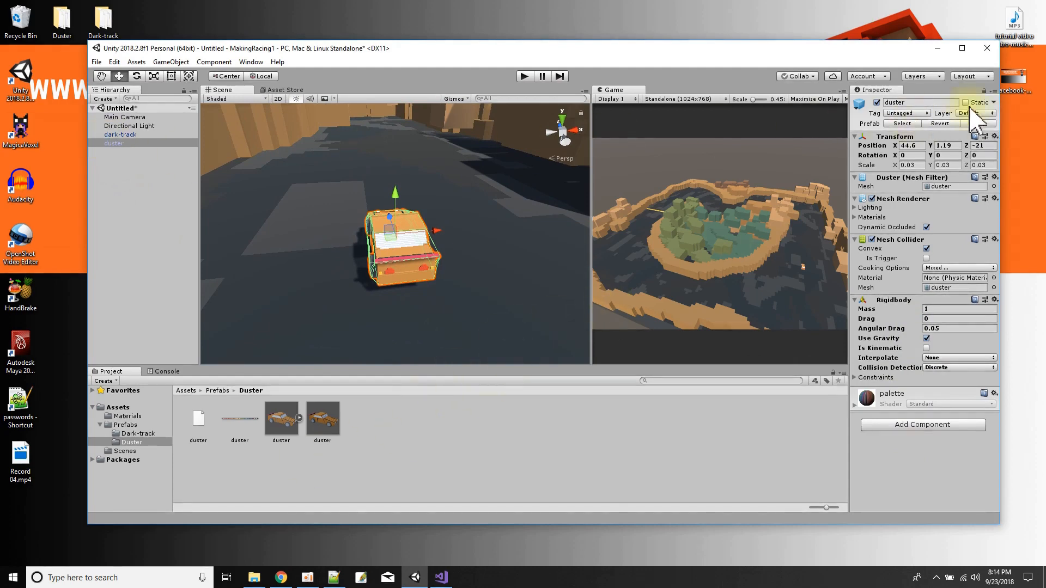
left_click(987, 125)
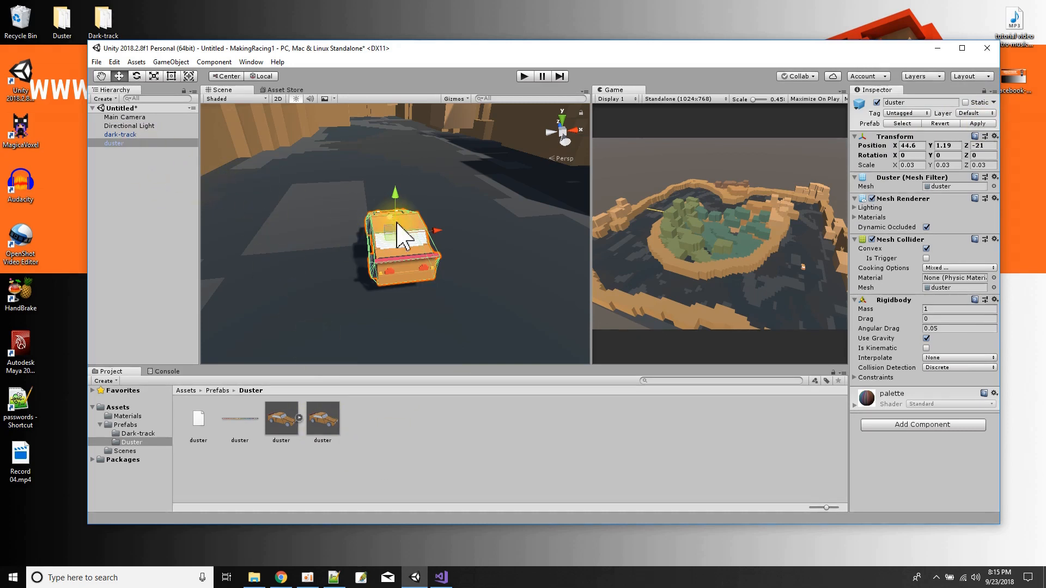
left_click(521, 74)
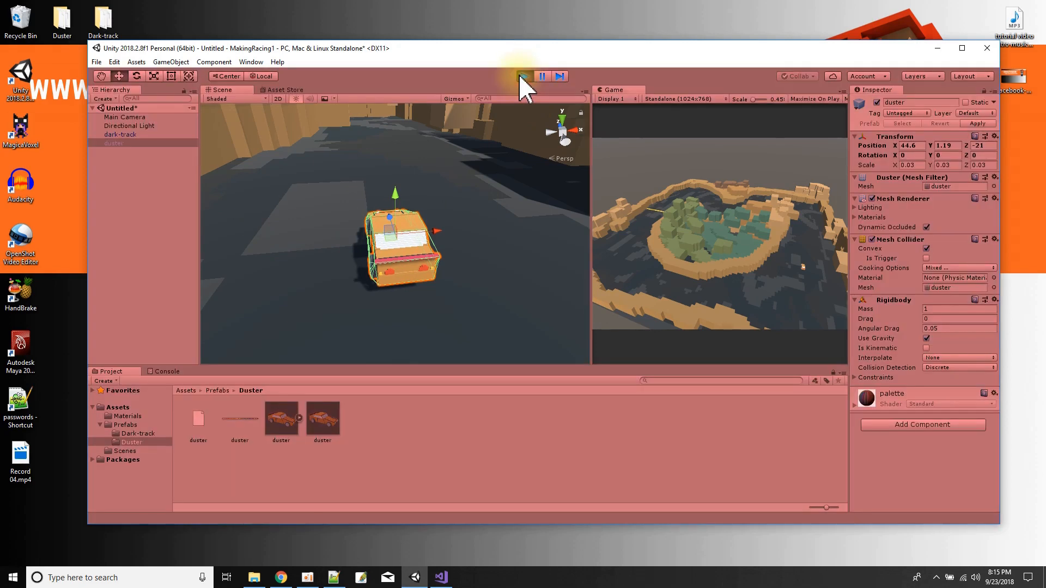
left_click(522, 76)
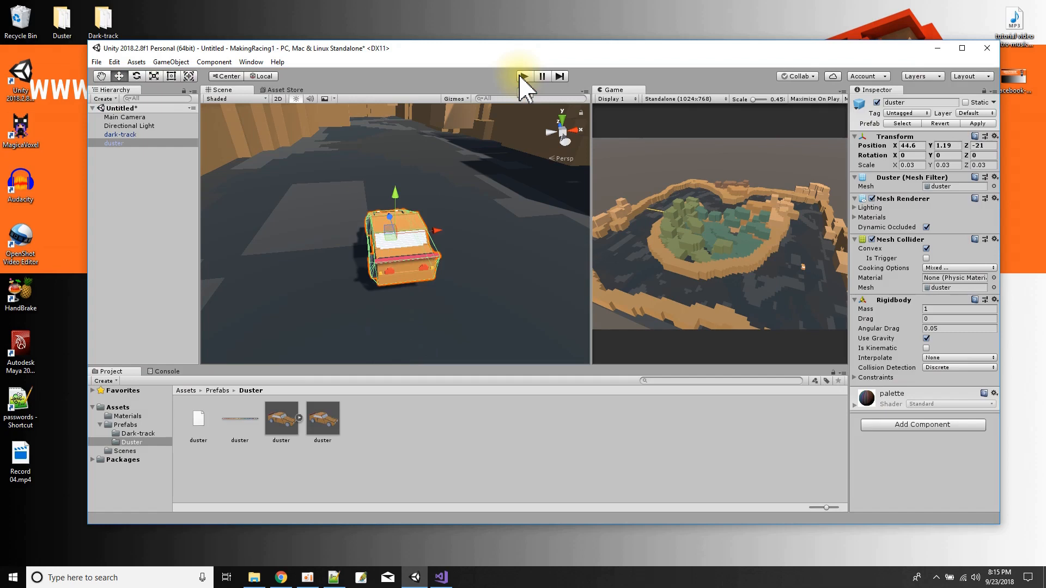
Add a Mesh Collider to the dark-track object.
left_click(124, 135)
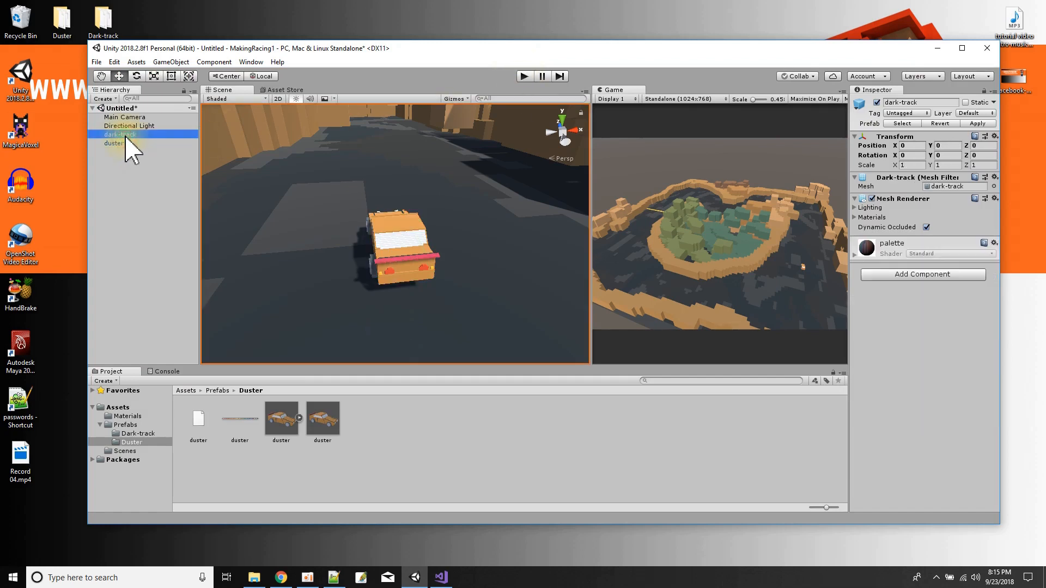
left_click(926, 274)
left_click(891, 436)
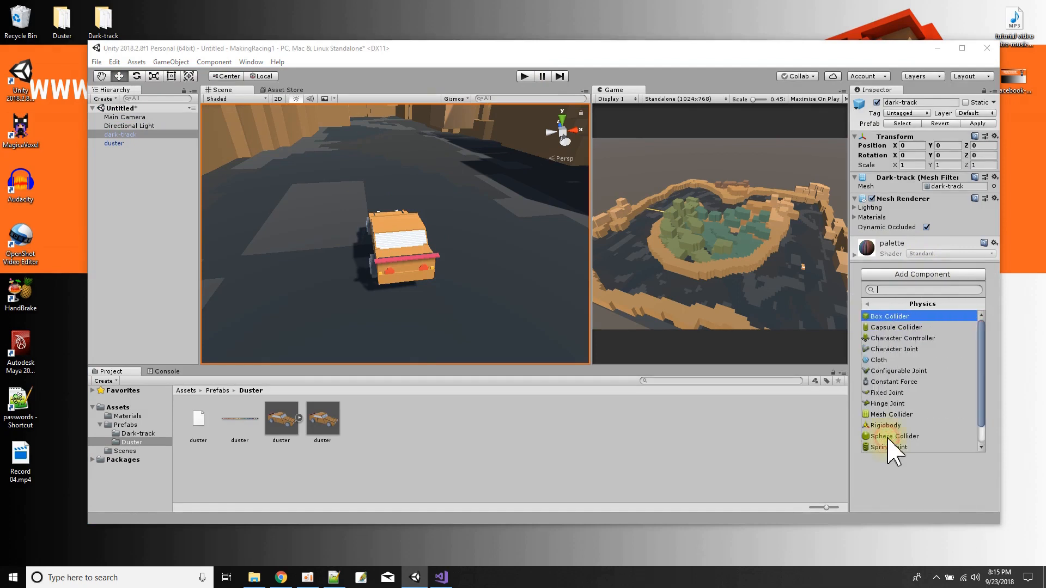
left_click(889, 415)
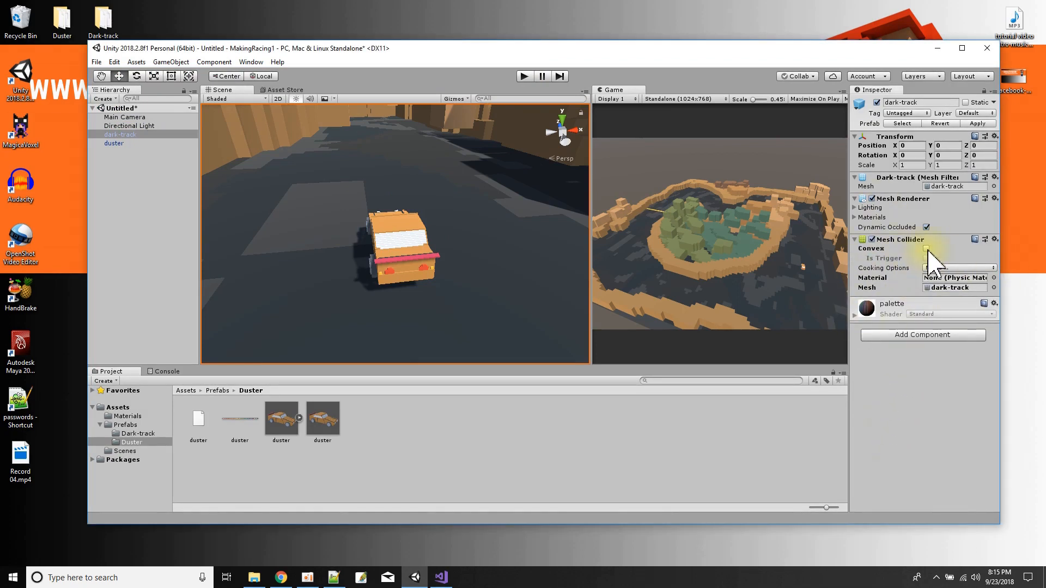
Try the Convex option on the dark-track's Mesh Collider, inspect the collider outline around the track, and switch the option off again.
scroll(295, 219, "down", 5)
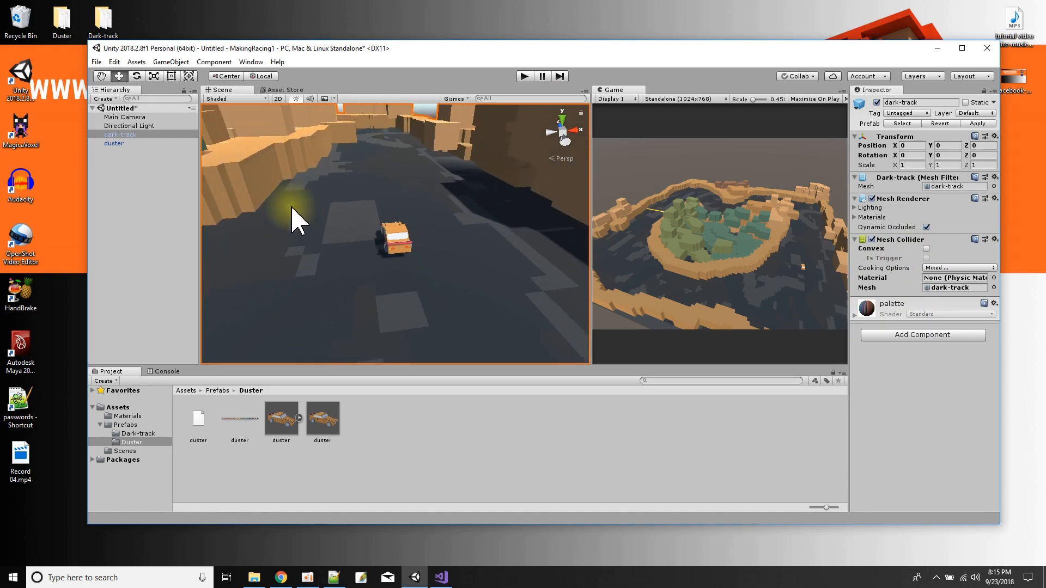
scroll(311, 229, "down", 5)
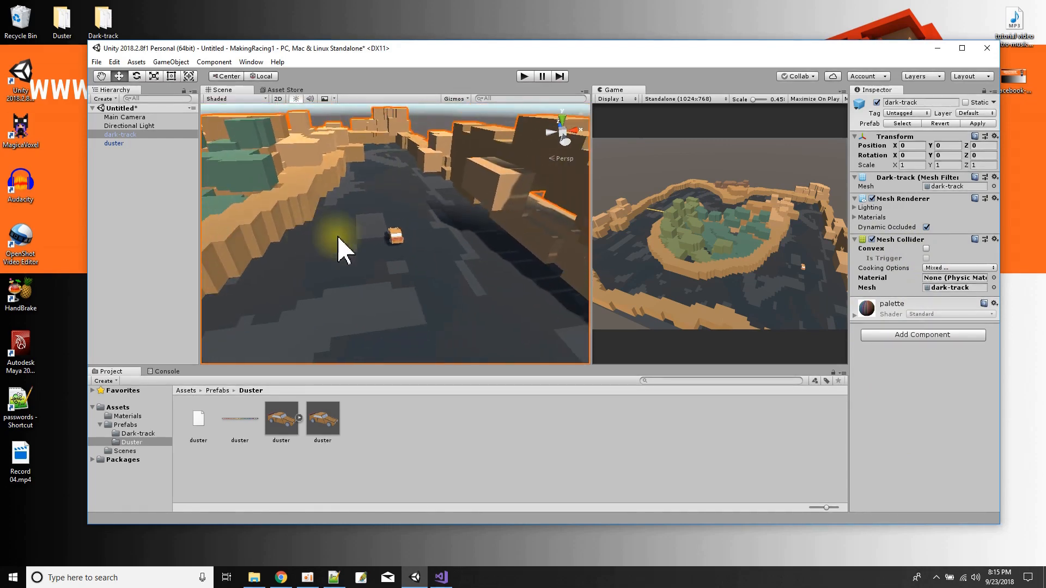
left_click(926, 249)
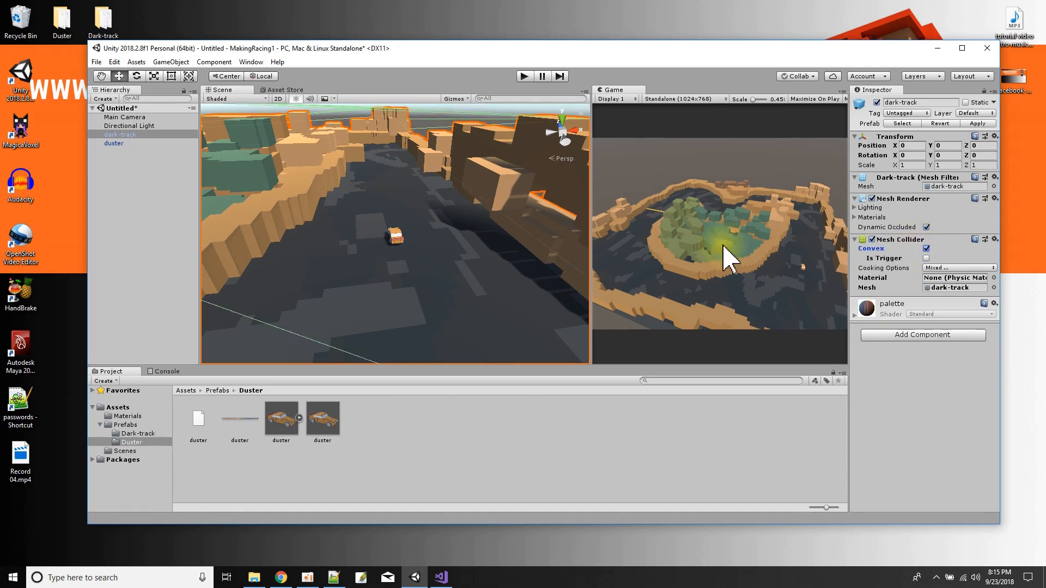
scroll(368, 231, "down", 5)
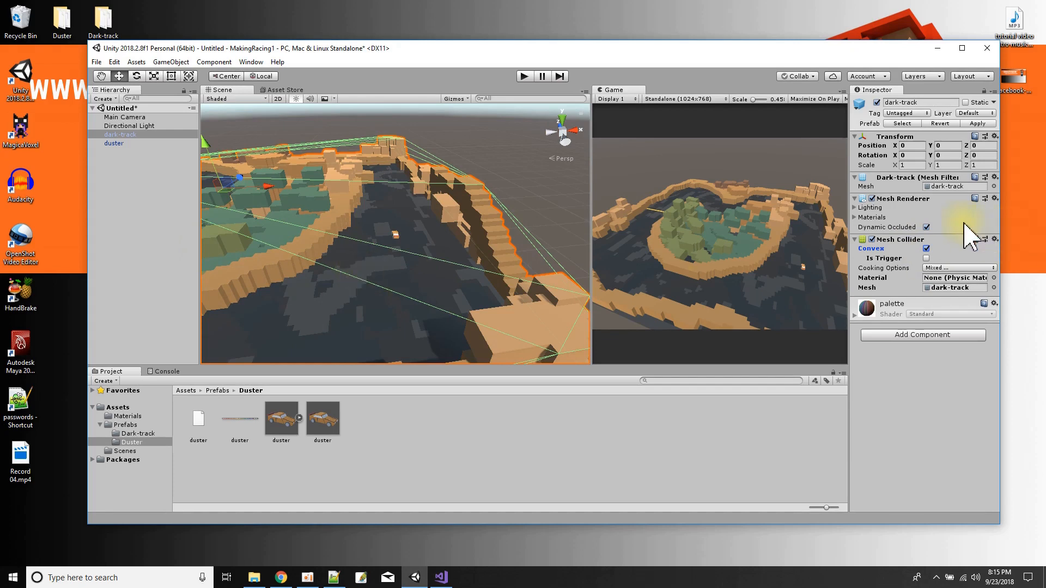
left_click(926, 248)
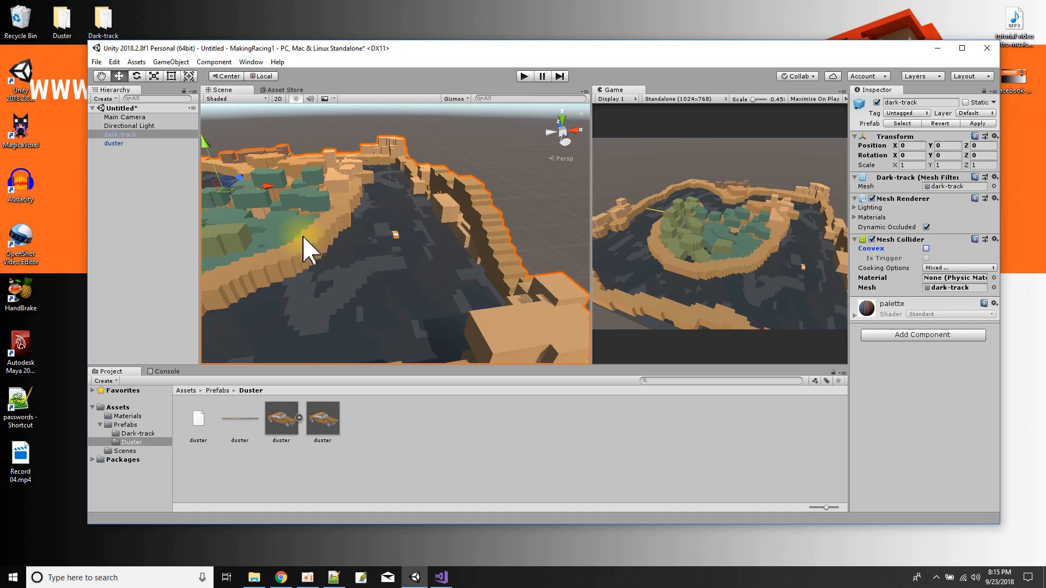
Focus the scene view on the duster and play-test whether it rests on the track, then stop the game.
left_click(115, 143)
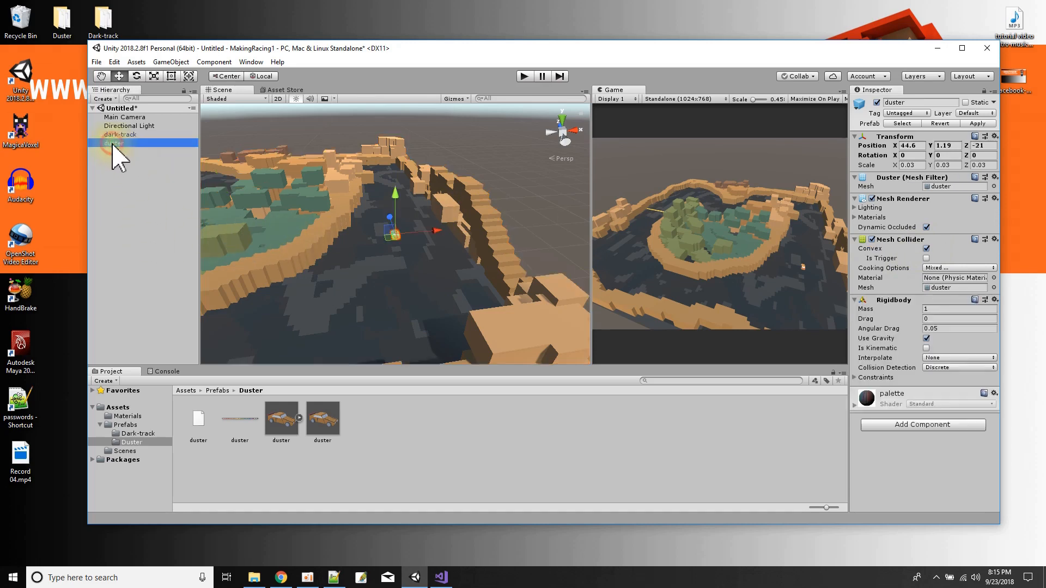
double_click(112, 143)
left_click_drag(261, 268, 349, 248, "alt")
left_click(524, 76)
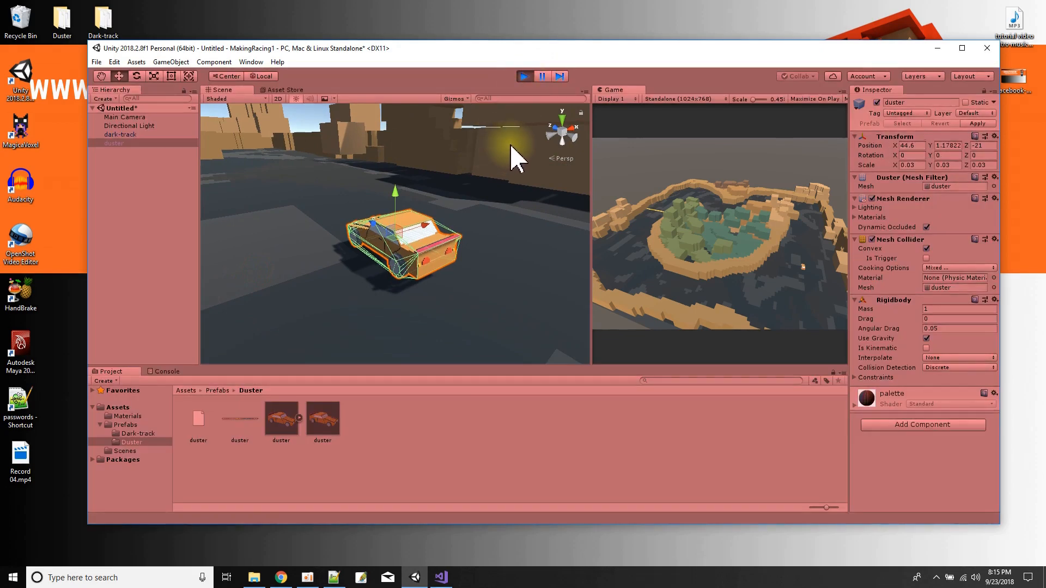
left_click(524, 76)
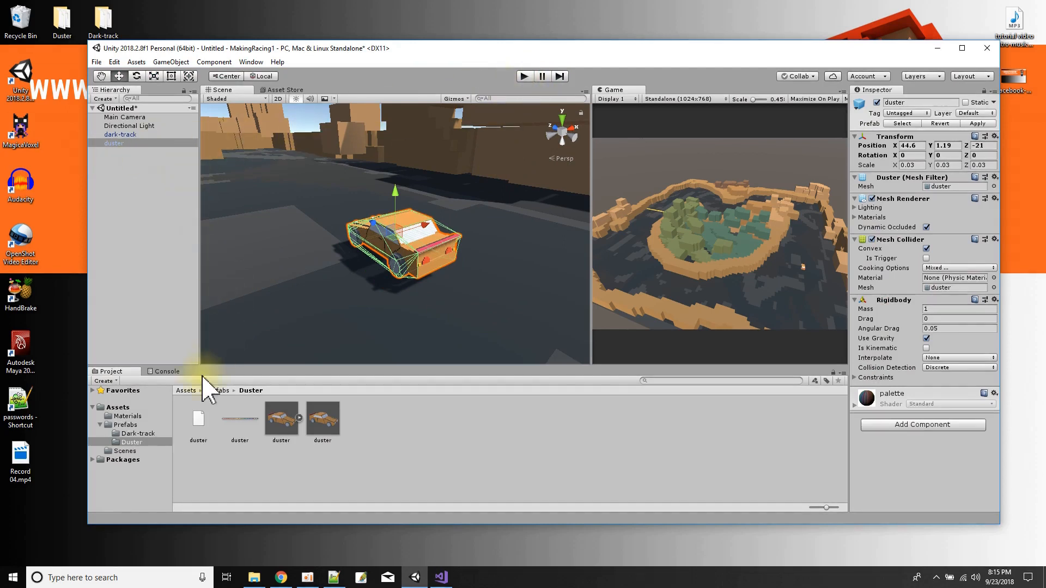
Attach the Control script from the Assets folder to the duster and collapse its material settings.
left_click(121, 407)
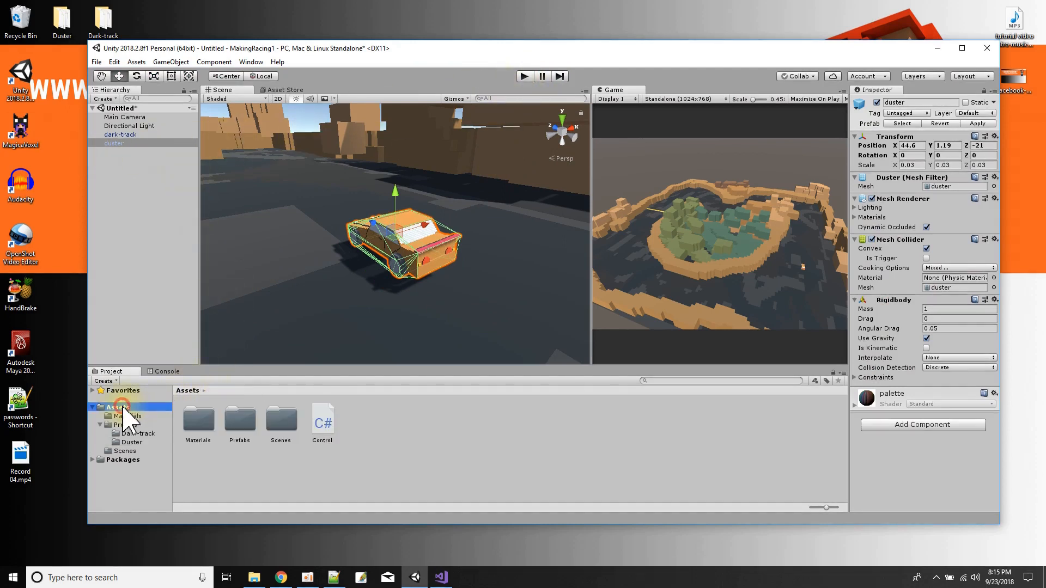
left_click(100, 424)
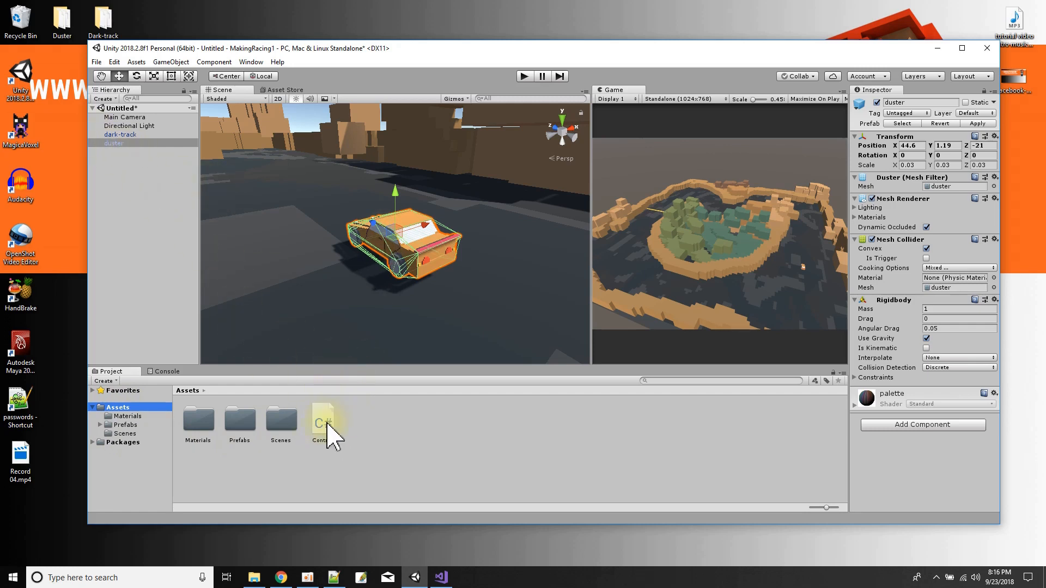
left_click(123, 144)
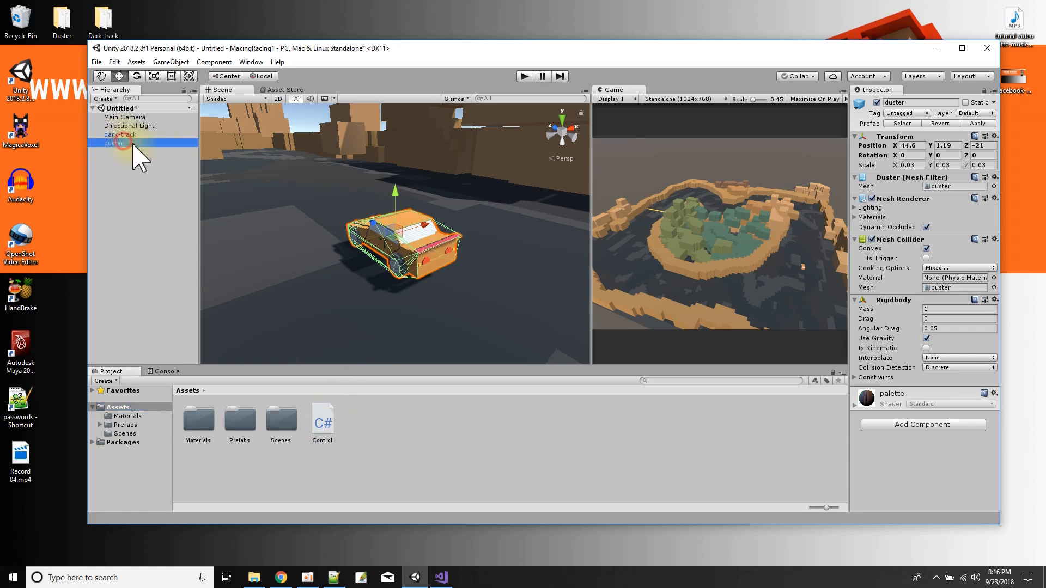
left_click_drag(325, 426, 884, 396)
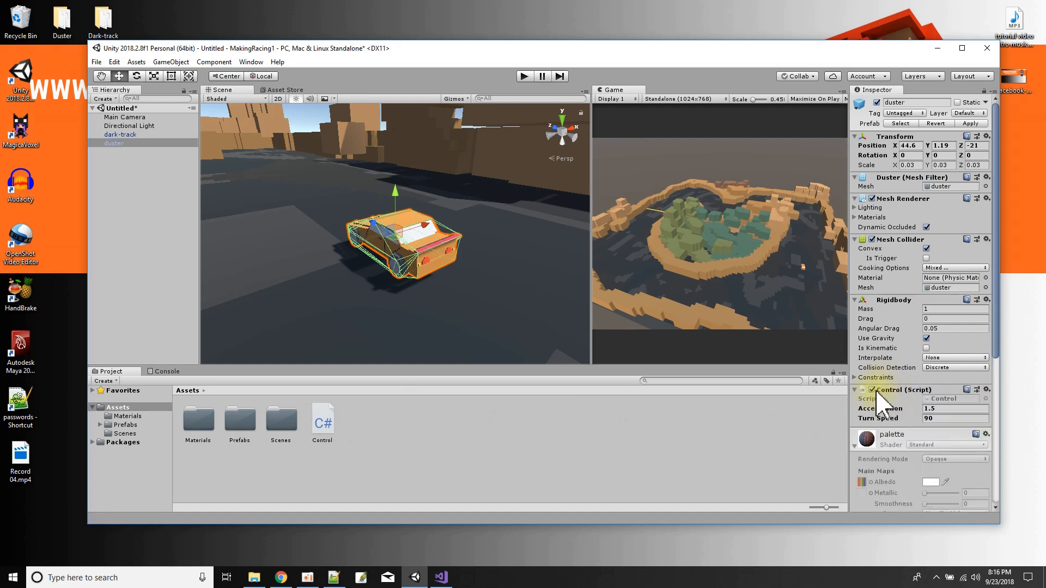
left_click(854, 446)
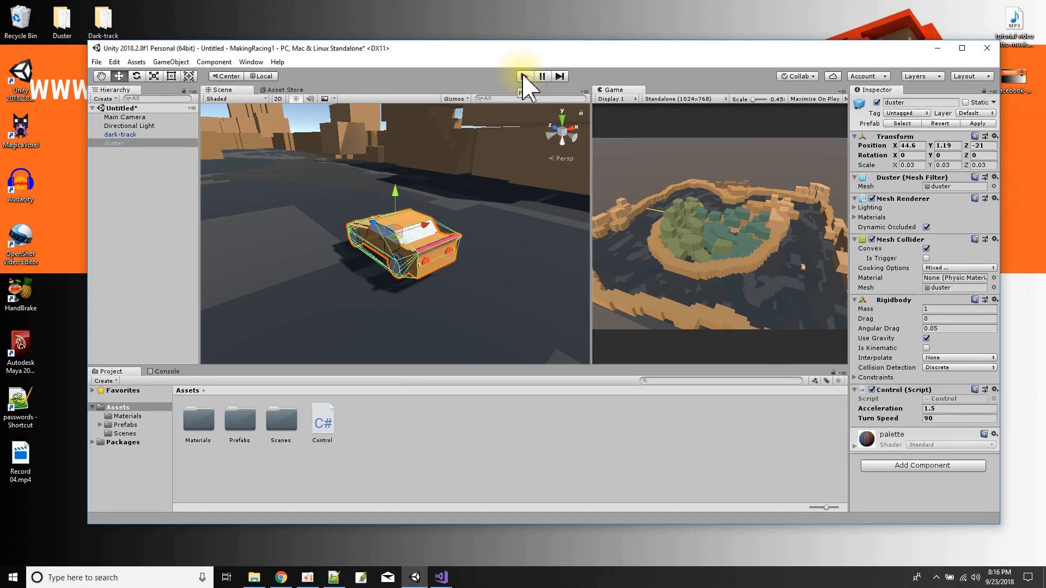
Play-test the scene with the whole track in view, driving and steering the duster around the central island, and stop the game.
scroll(321, 254, "down", 6)
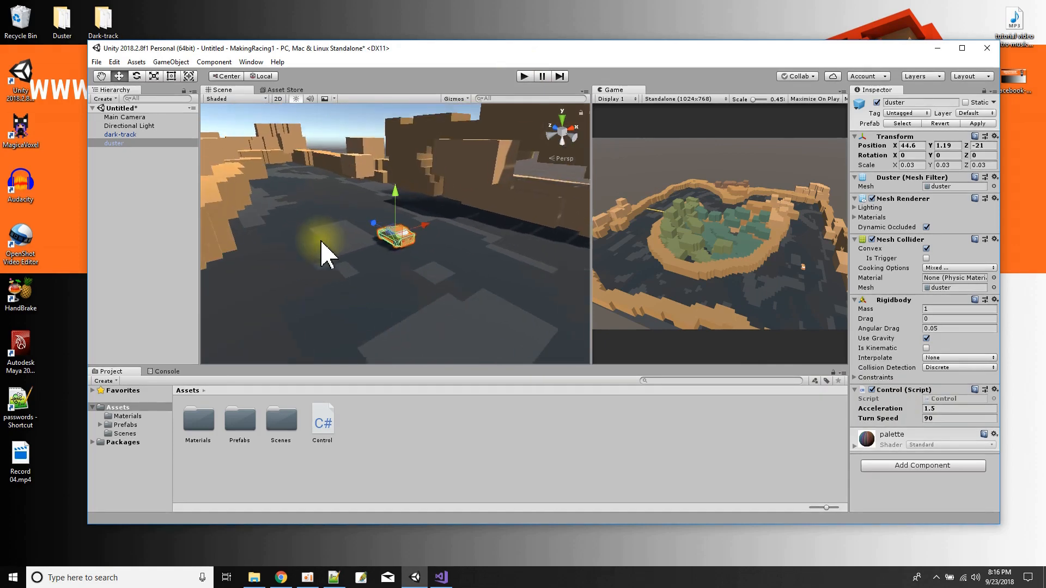
scroll(322, 250, "down", 8)
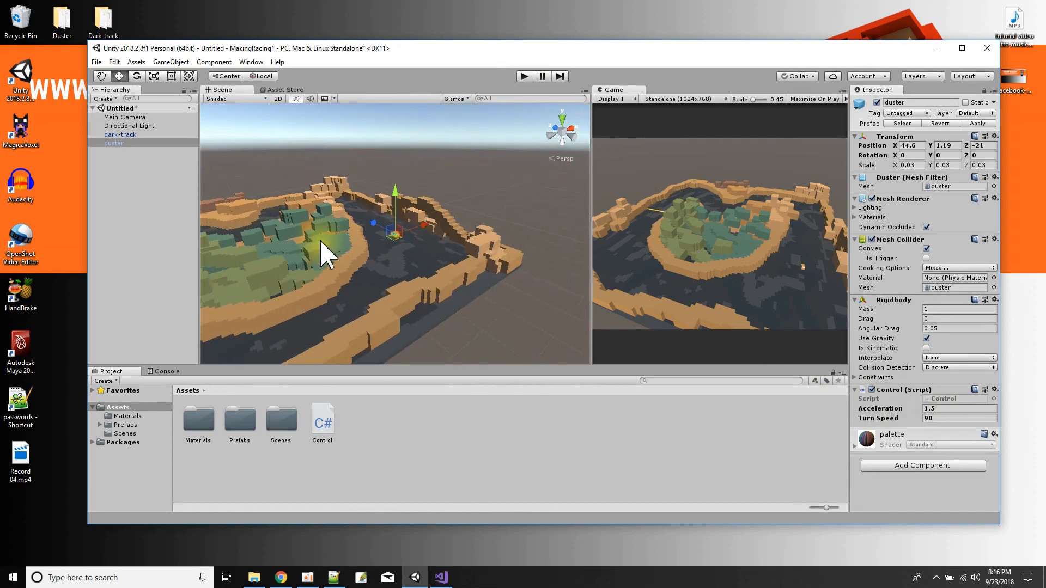
left_click_drag(326, 229, 380, 257, "alt")
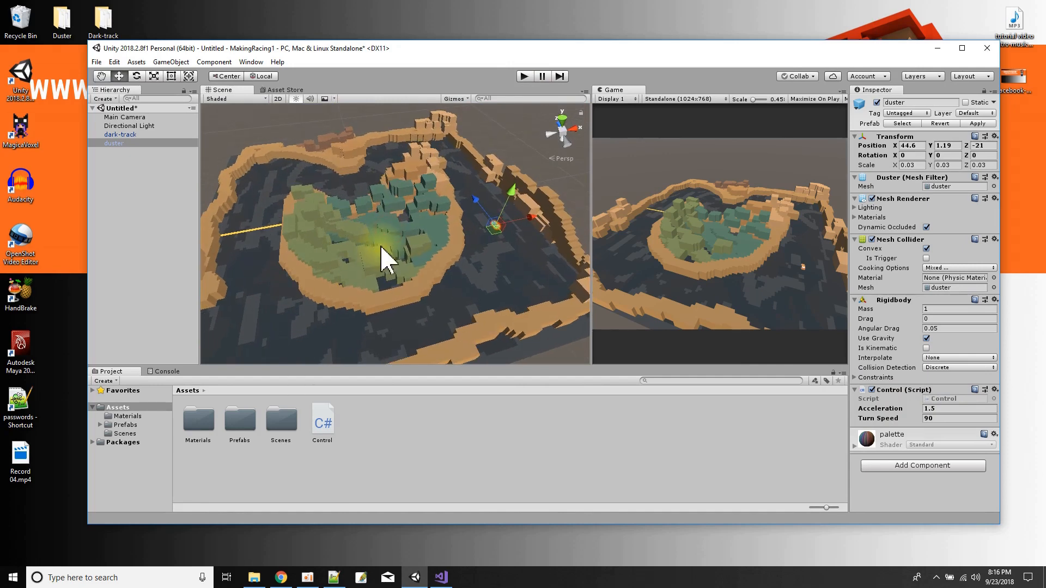
left_click(525, 76)
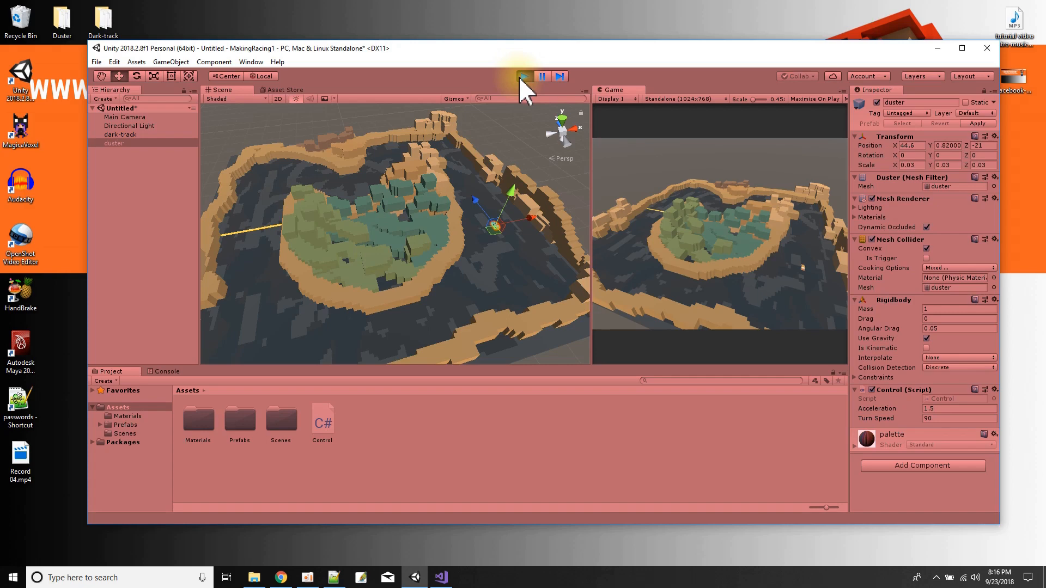
key("Up")
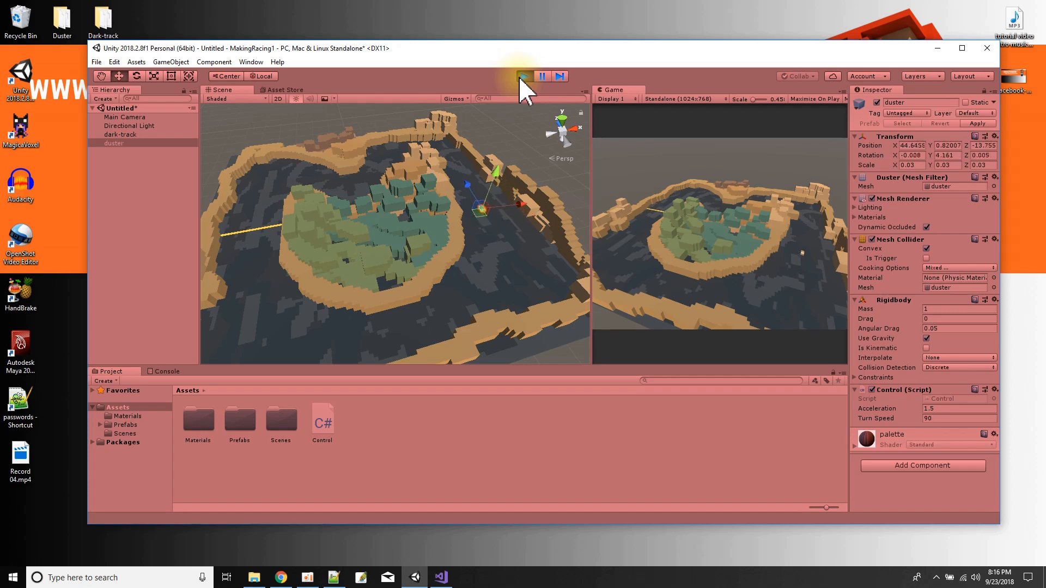
key("Left")
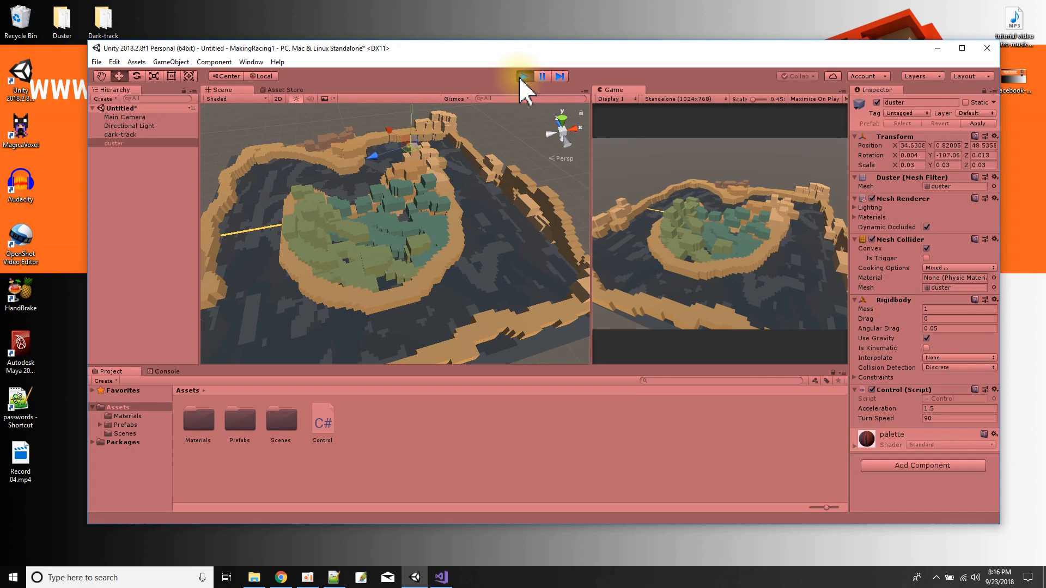
key("Up")
key("Right")
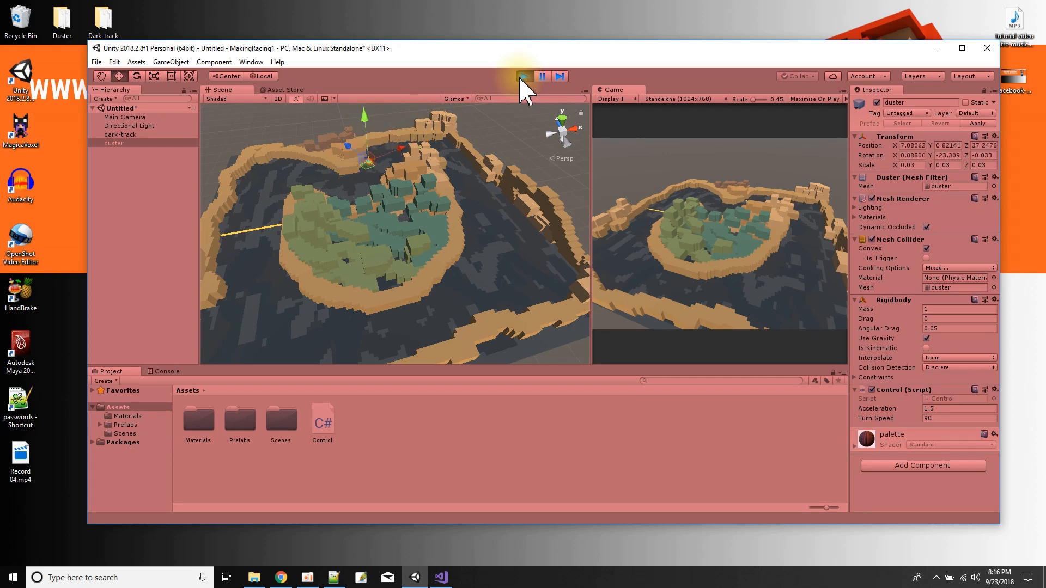
left_click(523, 77)
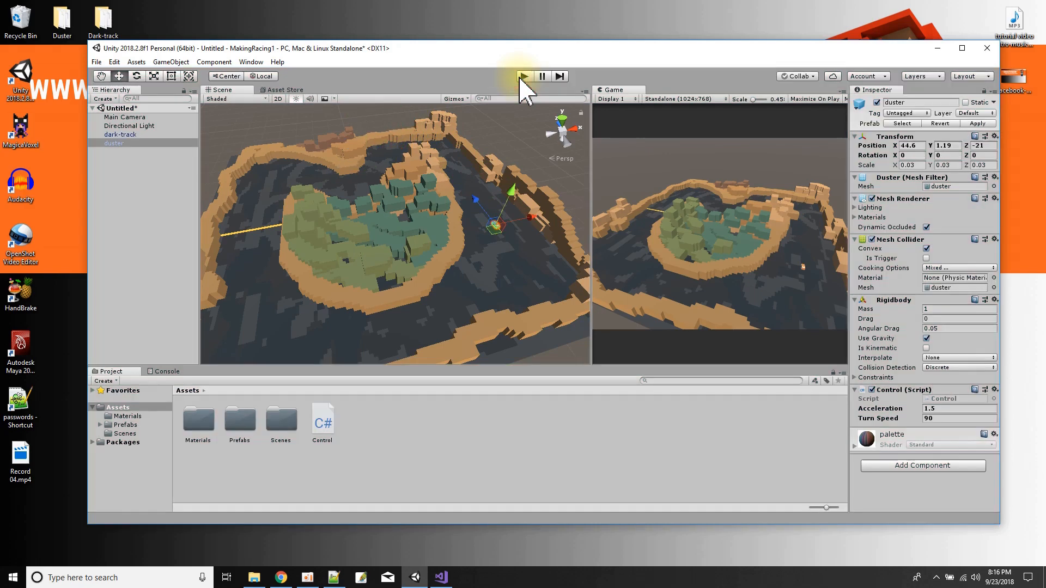